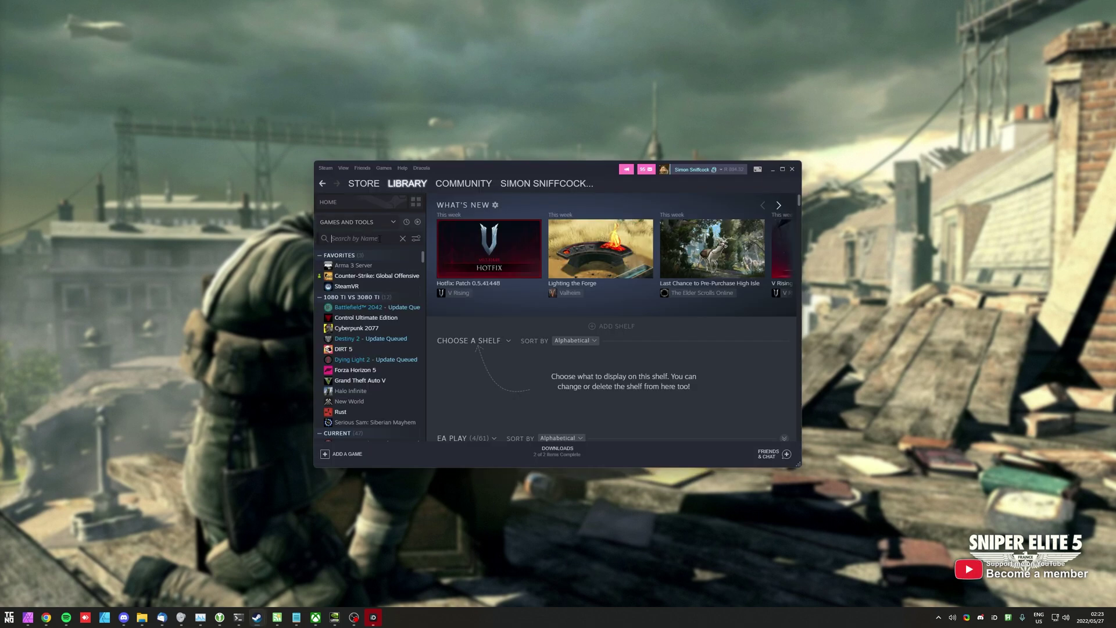
- Search the game library for "sniper elite", launch Sniper Elite 5 and open its launcher options
{"action": "type", "text": "elite"}
{"action": "left_click", "coordinate": [407, 297]}
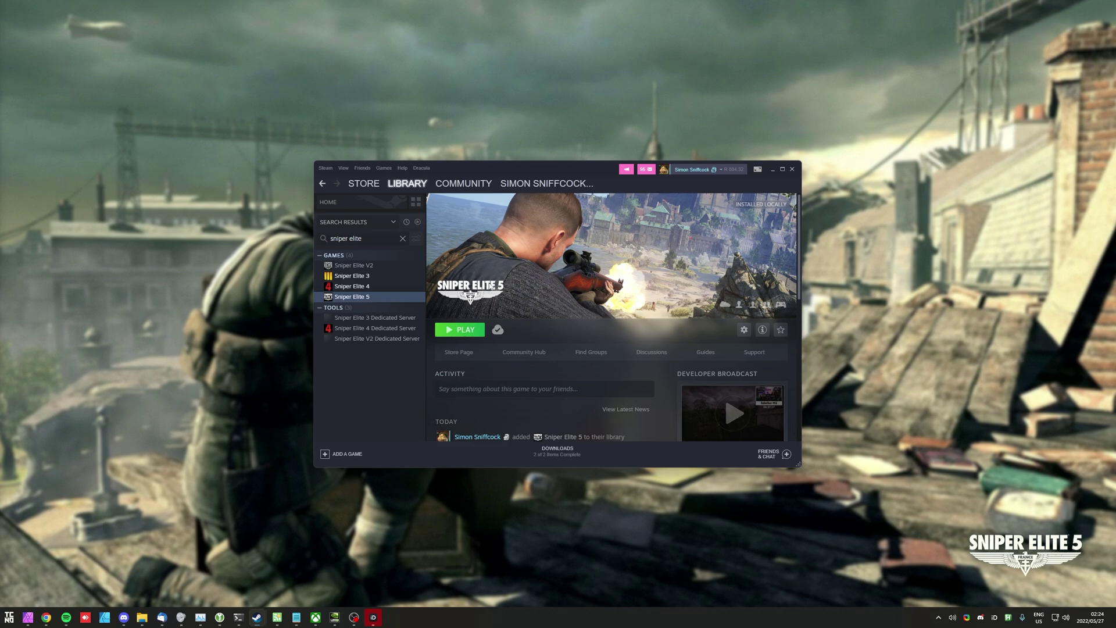
{"action": "left_click", "coordinate": [467, 330]}
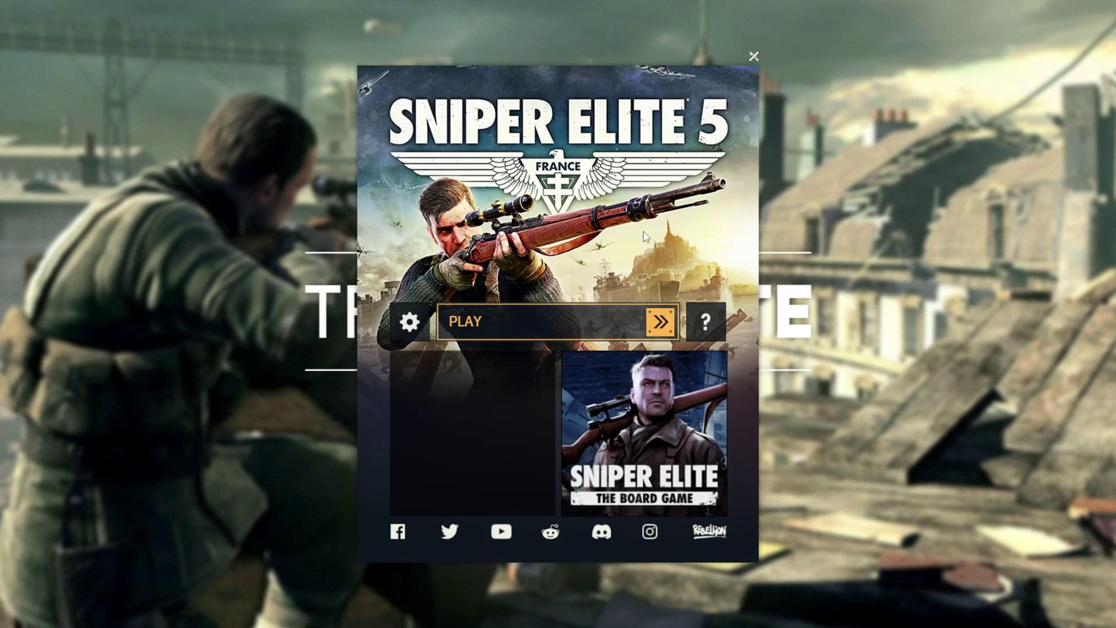
{"action": "left_click", "coordinate": [410, 321]}
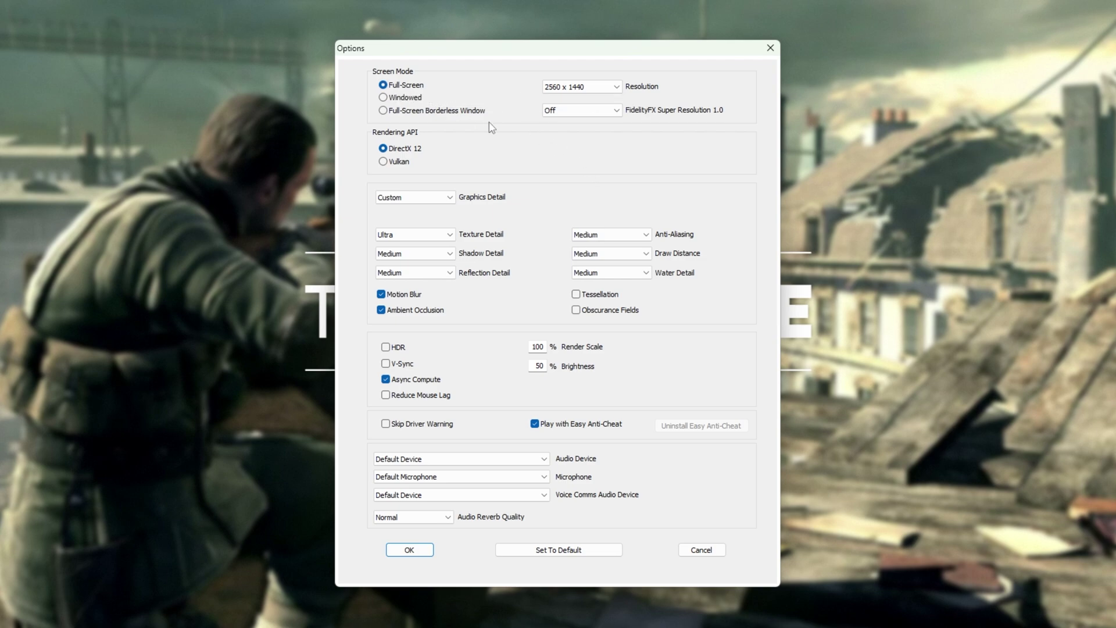
- Review the available screen resolutions and the FidelityFX Super Resolution 1.0 quality modes, leaving upscaling set to Off
{"action": "left_click", "coordinate": [614, 88]}
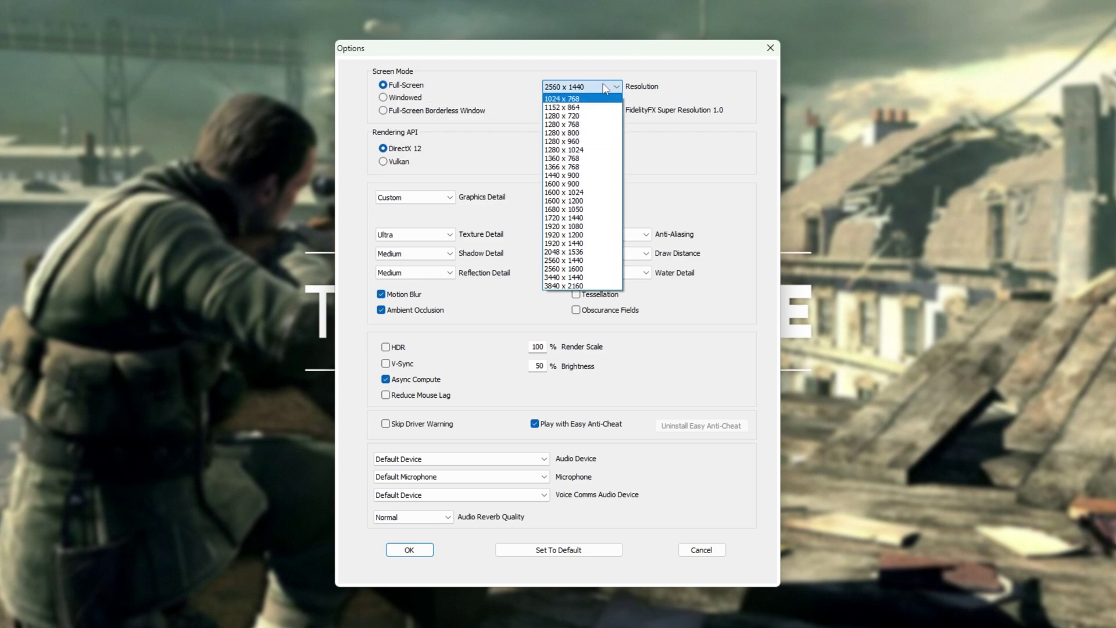
{"action": "left_click", "coordinate": [605, 88]}
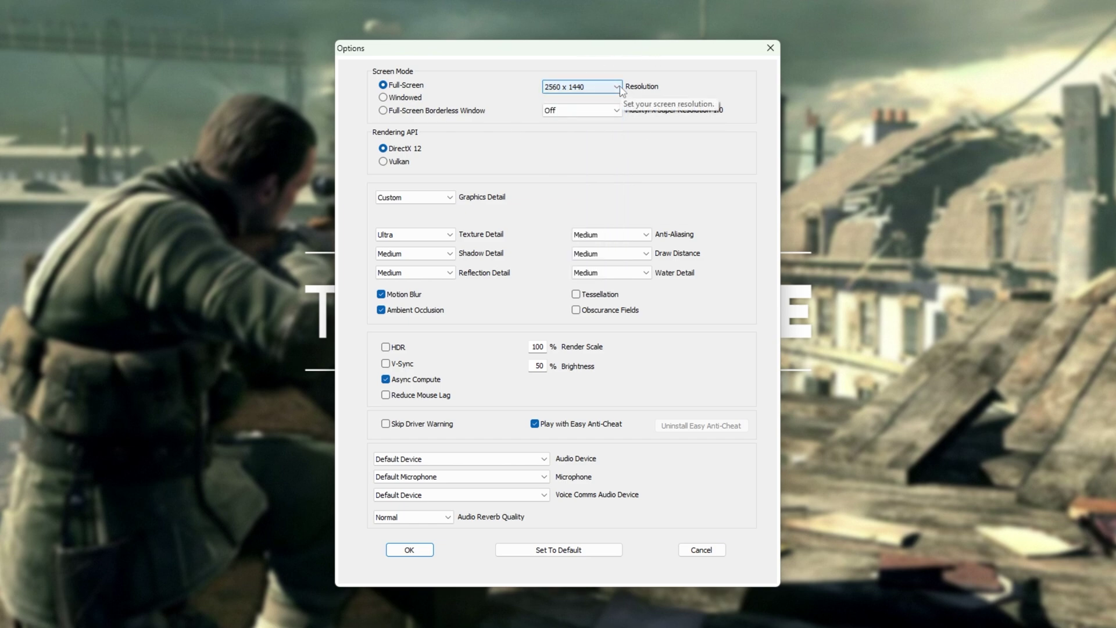
{"action": "mouse_move", "coordinate": [634, 117]}
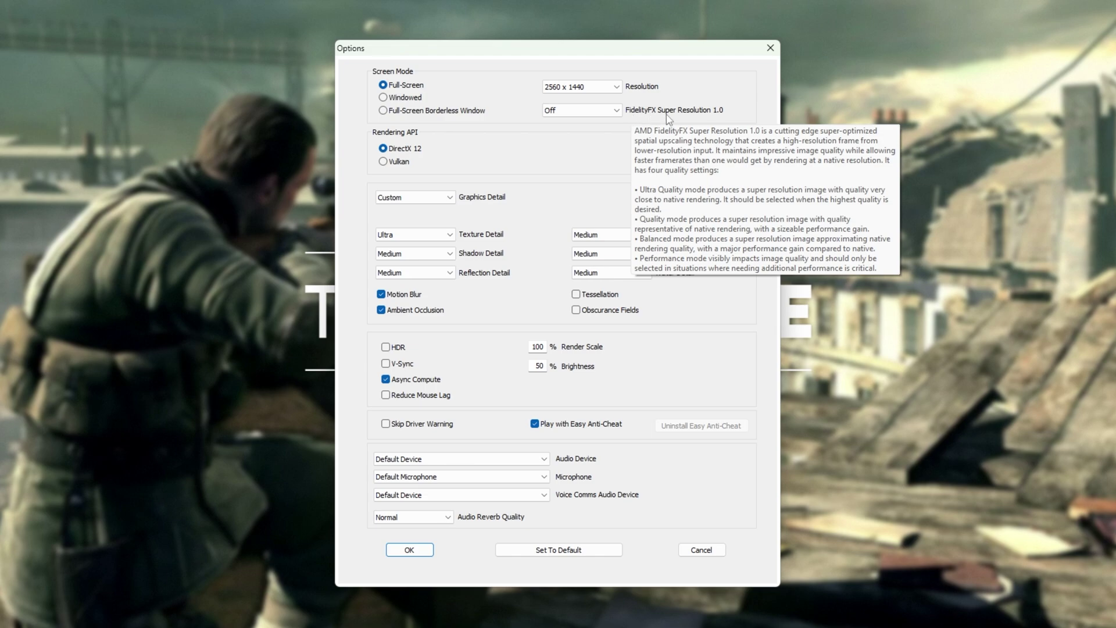
{"action": "left_click", "coordinate": [606, 111]}
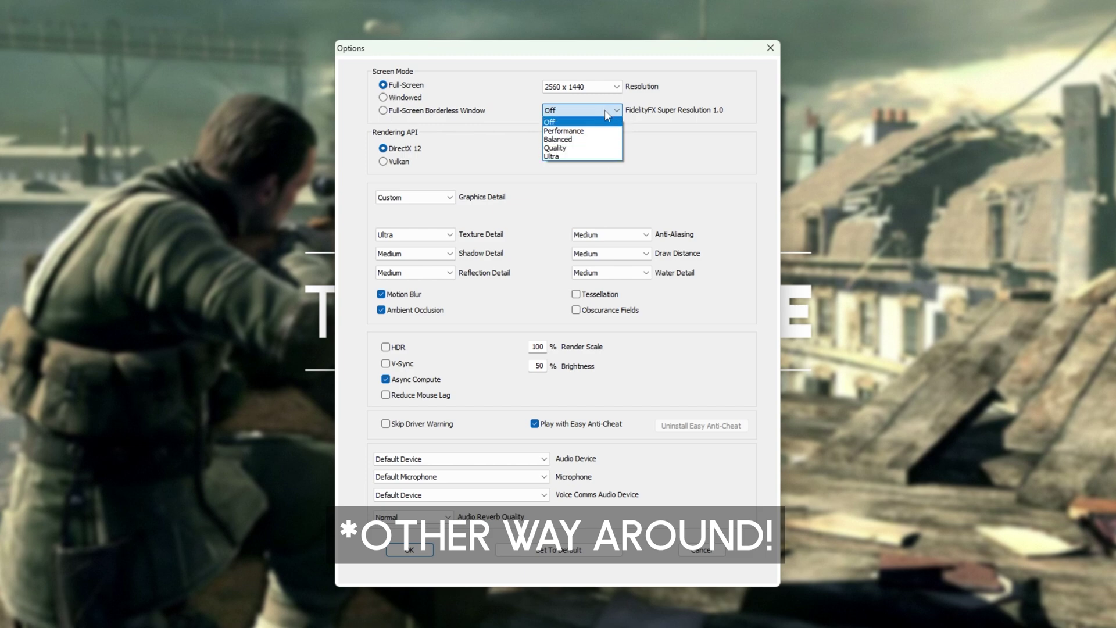
{"action": "left_click", "coordinate": [590, 120]}
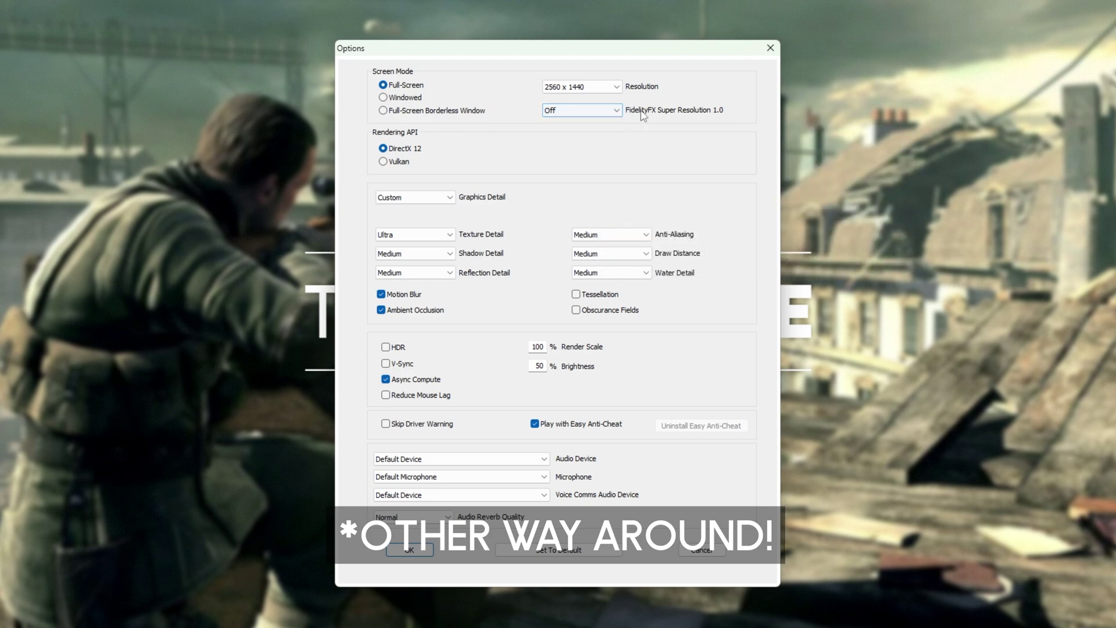
{"action": "mouse_move", "coordinate": [616, 126]}
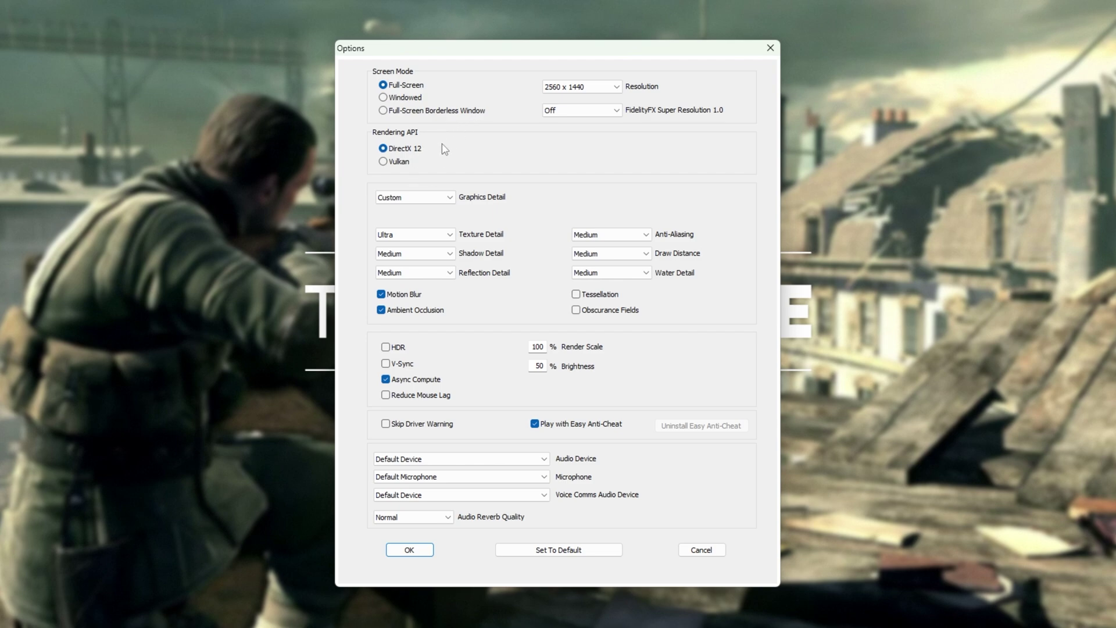
- Set the overall Graphics Detail preset to Ultra
{"action": "left_click", "coordinate": [435, 199]}
{"action": "left_click", "coordinate": [446, 199]}
{"action": "left_click", "coordinate": [439, 198]}
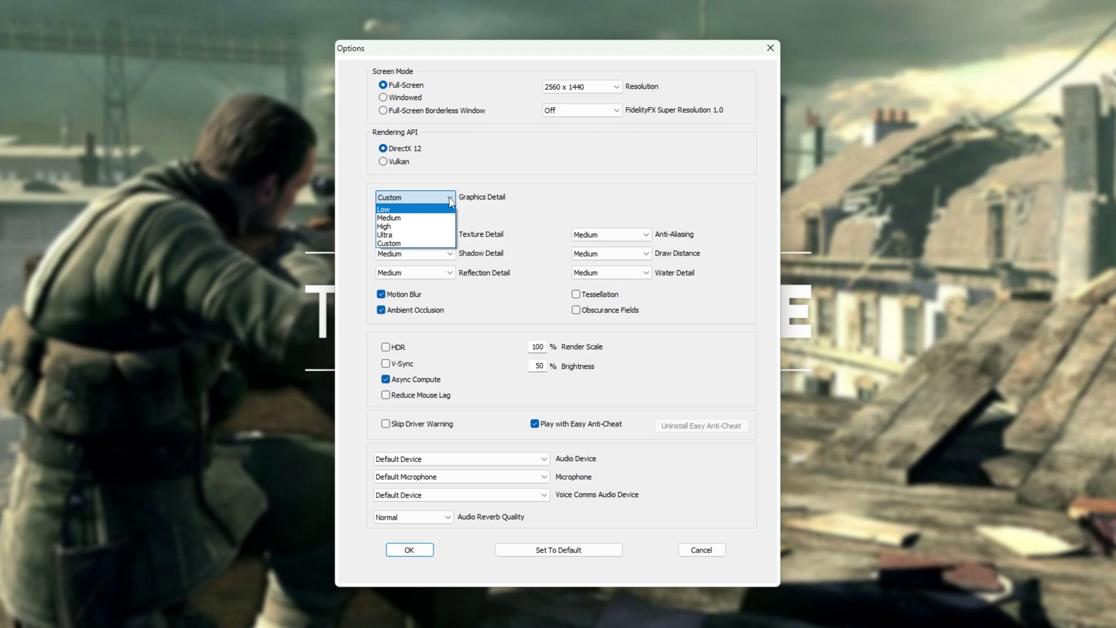
{"action": "left_click", "coordinate": [432, 236]}
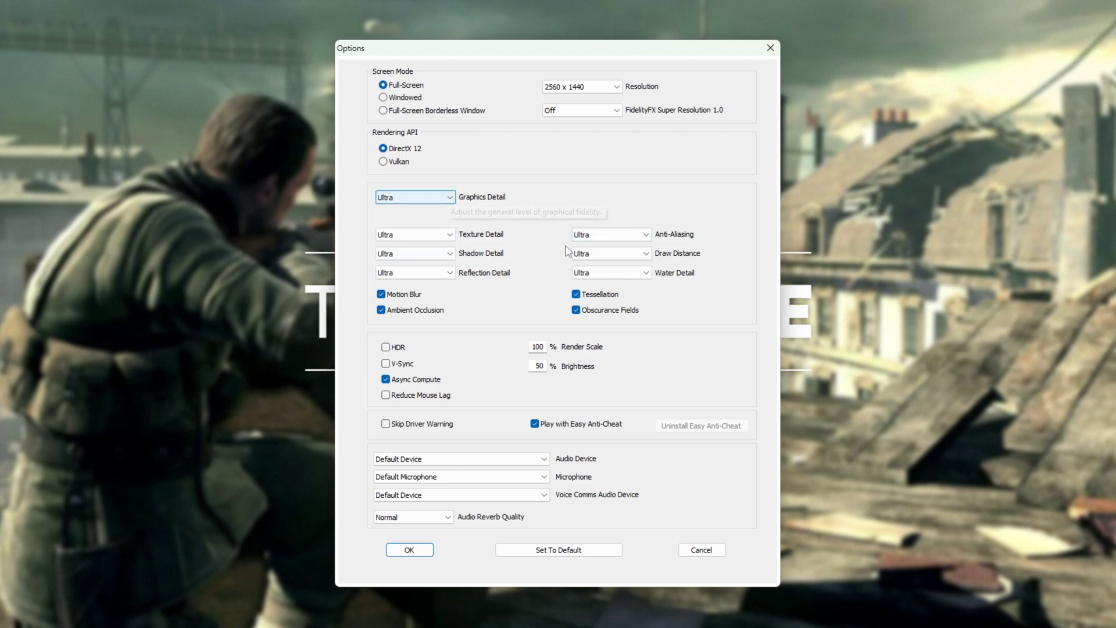
{"action": "left_click", "coordinate": [448, 199]}
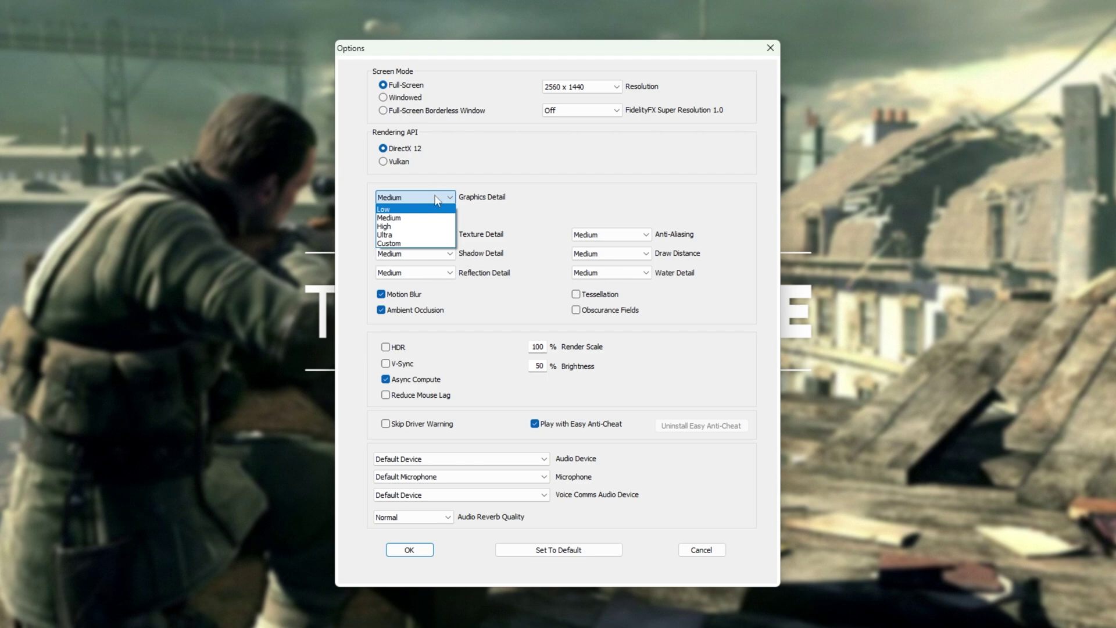
{"action": "left_click", "coordinate": [431, 235]}
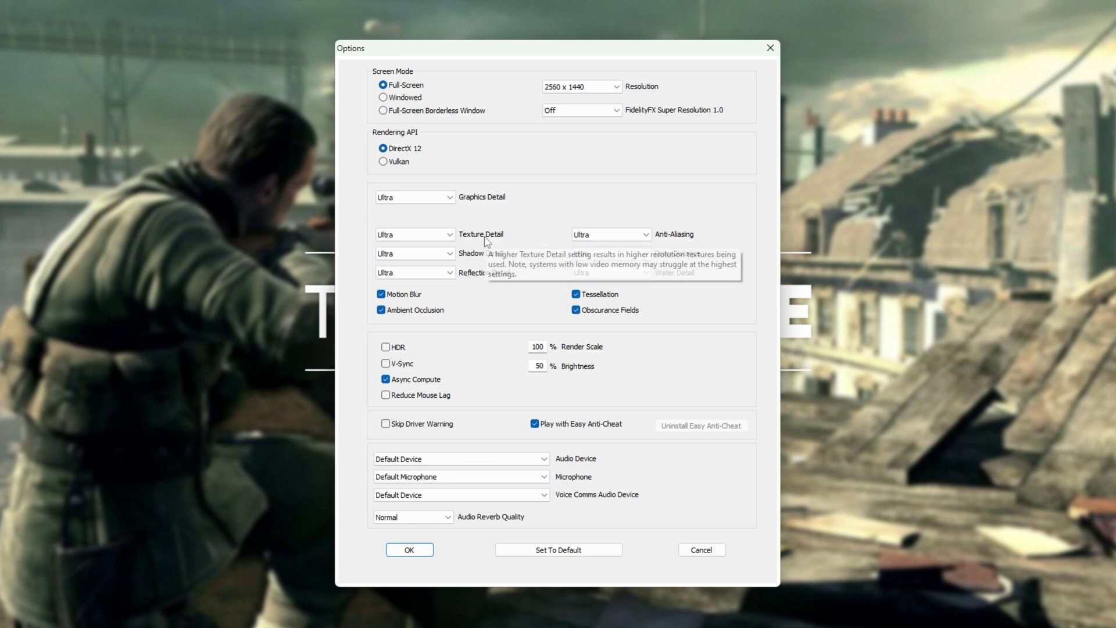
- Review the Texture Detail description and its available quality levels without changing the setting
{"action": "mouse_move", "coordinate": [507, 239]}
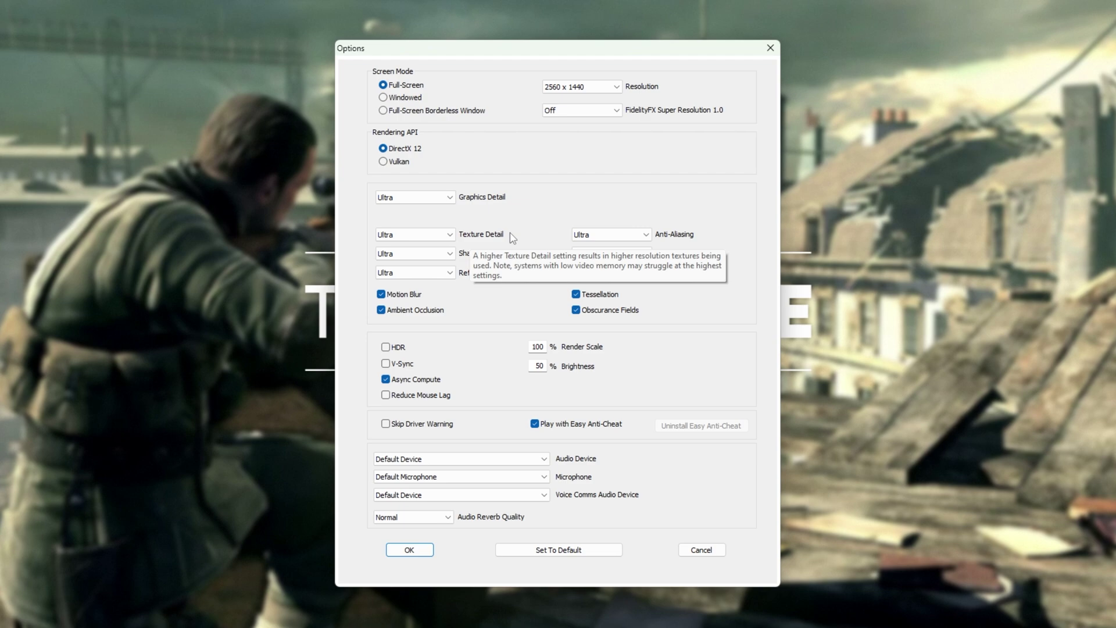
{"action": "left_click", "coordinate": [444, 235]}
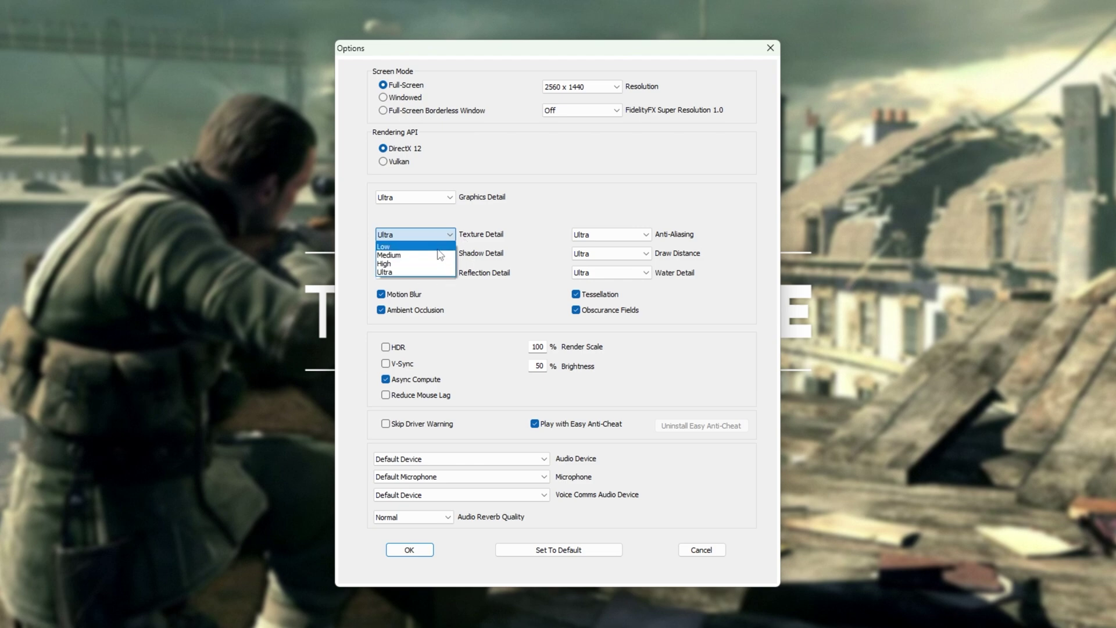
{"action": "key", "text": "Escape"}
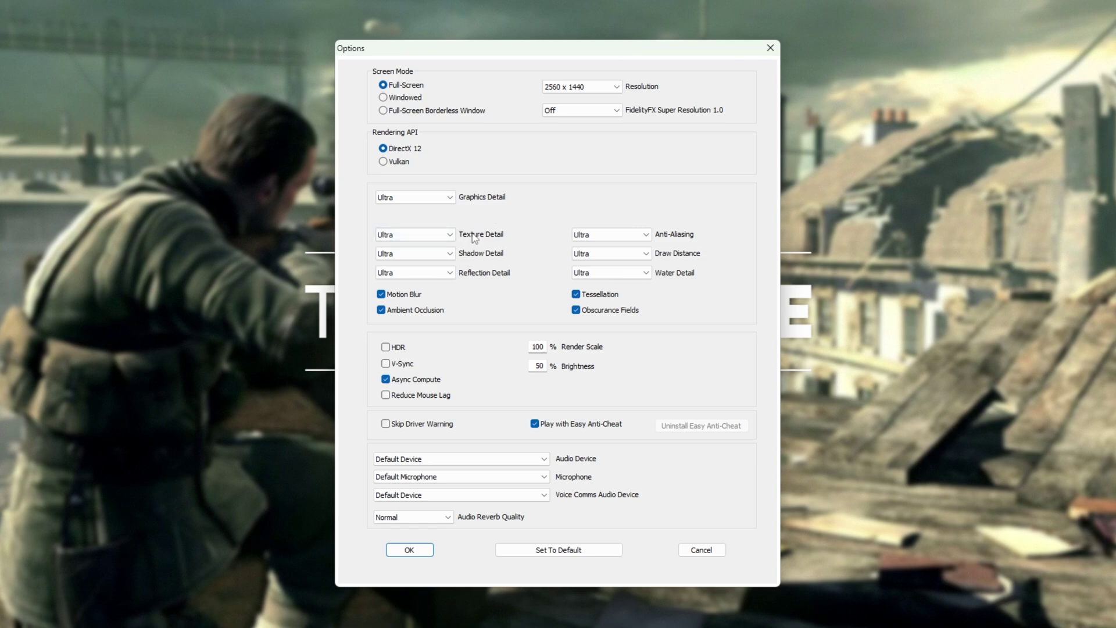
{"action": "left_click", "coordinate": [449, 235]}
{"action": "left_click", "coordinate": [443, 238]}
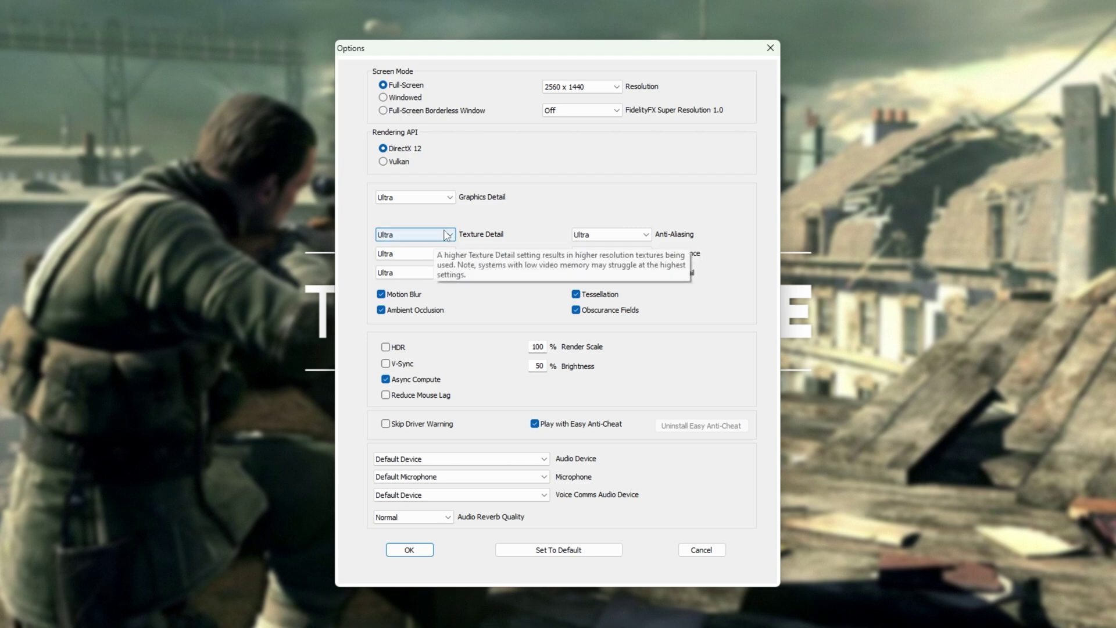
- Set Anti-Aliasing to Off
{"action": "left_click", "coordinate": [633, 235]}
{"action": "left_click", "coordinate": [608, 246]}
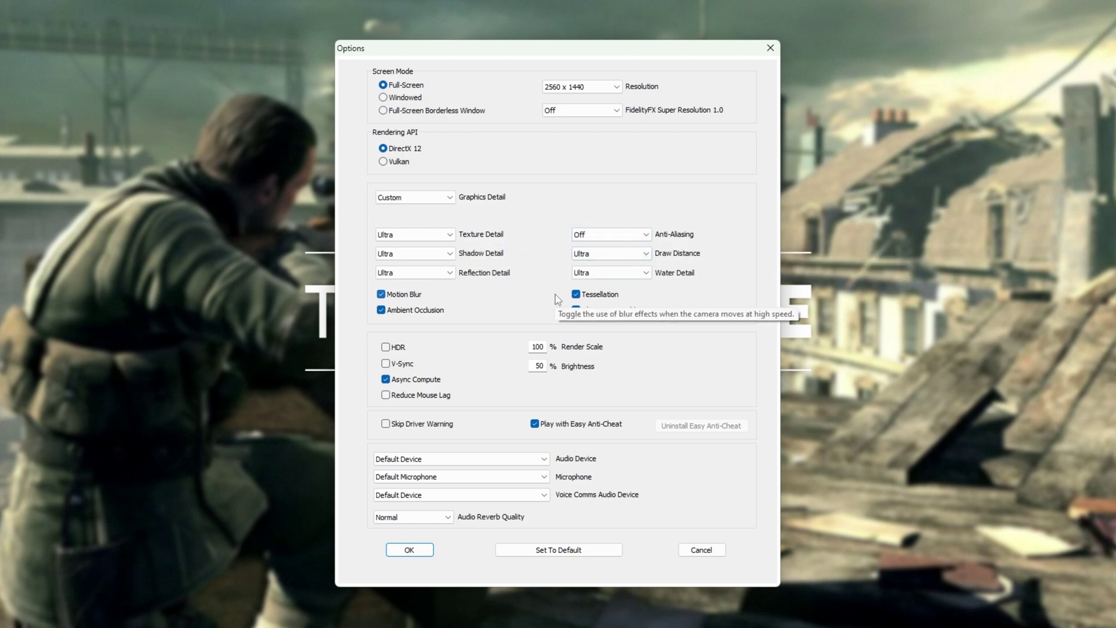
{"action": "left_click", "coordinate": [613, 235]}
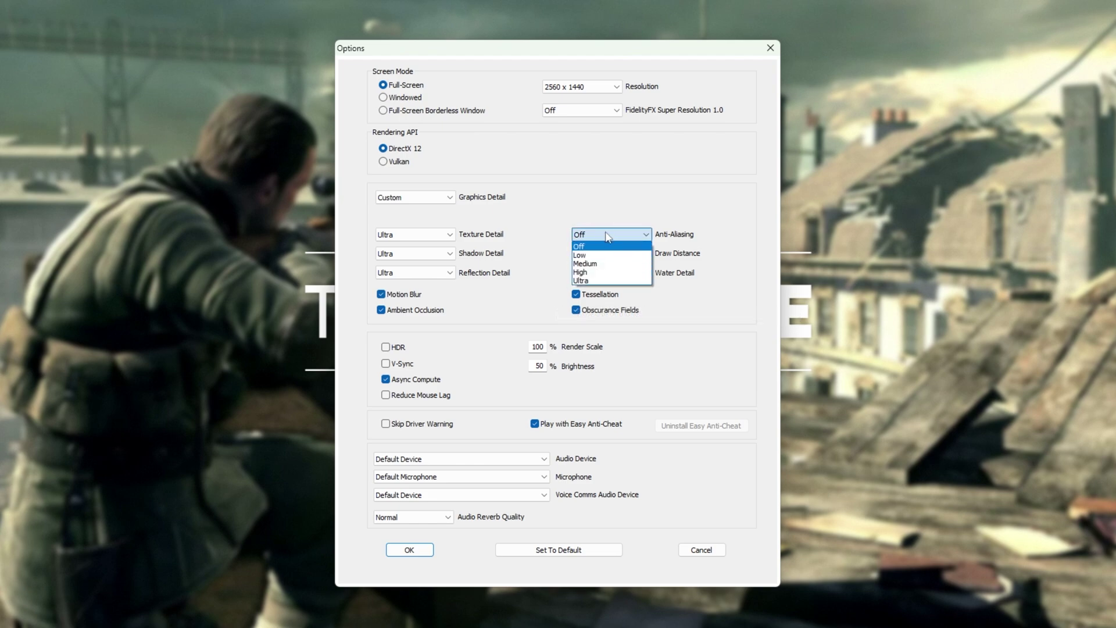
{"action": "left_click", "coordinate": [607, 234]}
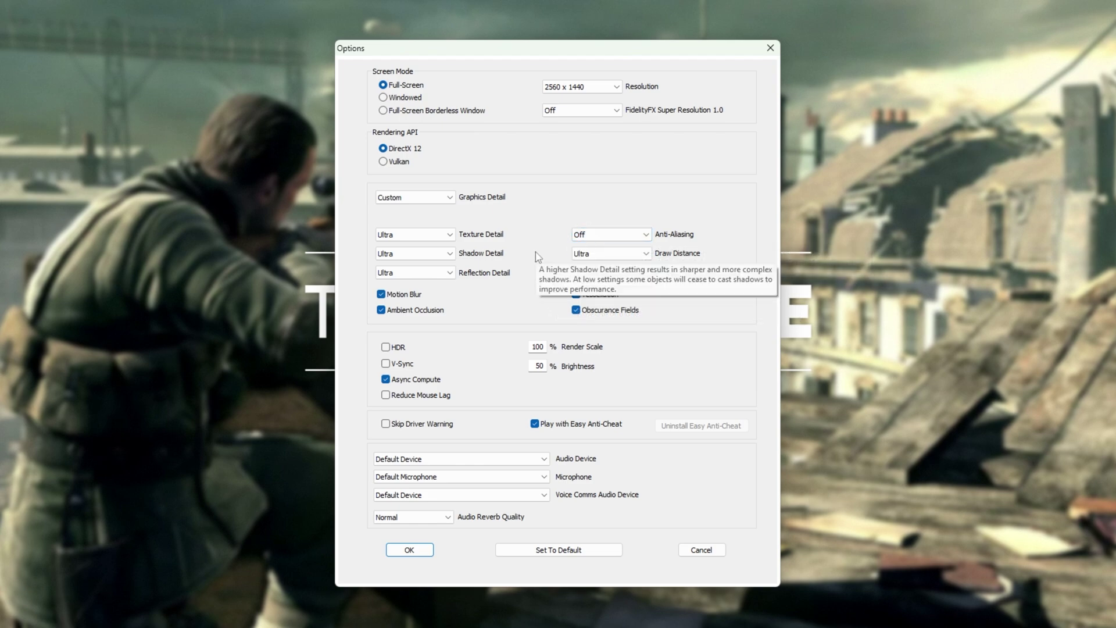
- Set Shadow Detail and Reflection Detail to Low, keeping Draw Distance at Ultra
{"action": "left_click", "coordinate": [439, 256]}
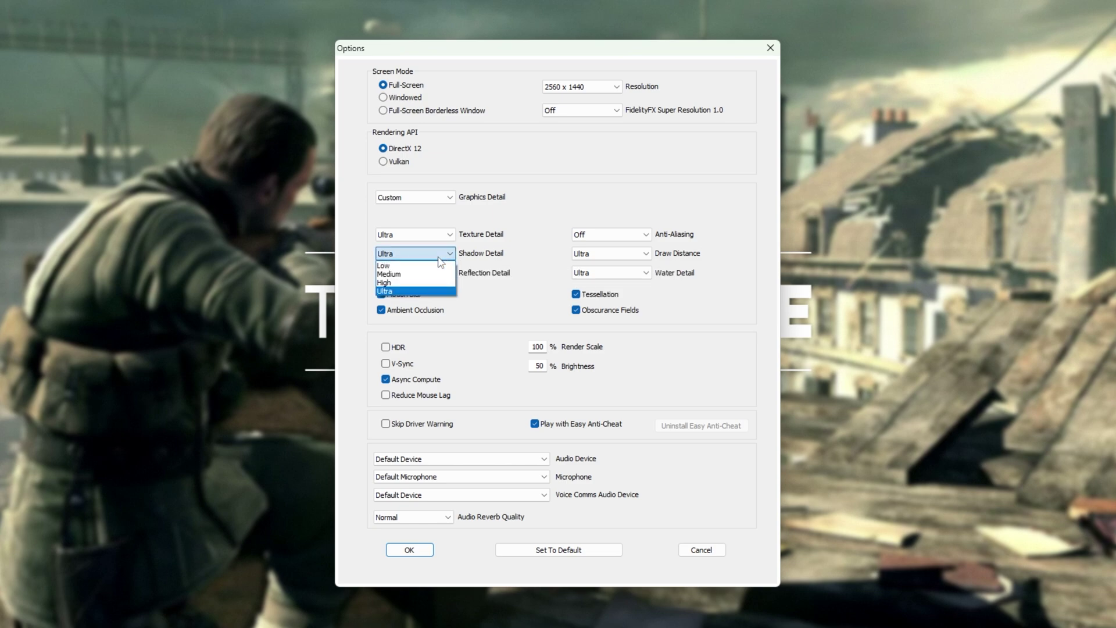
{"action": "left_click", "coordinate": [423, 266]}
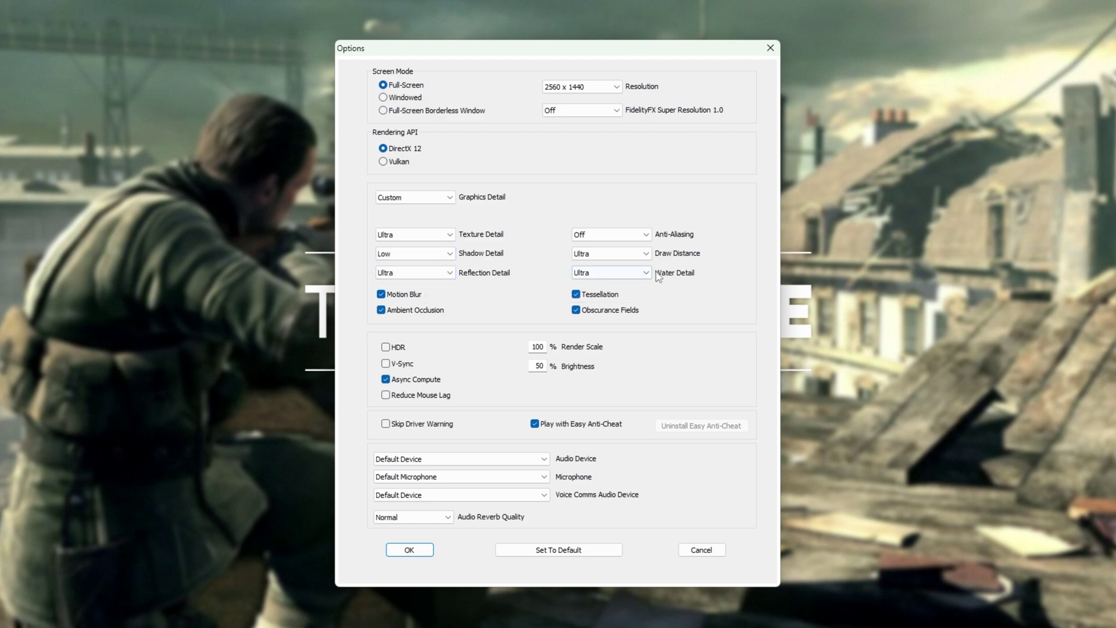
{"action": "left_click", "coordinate": [625, 260]}
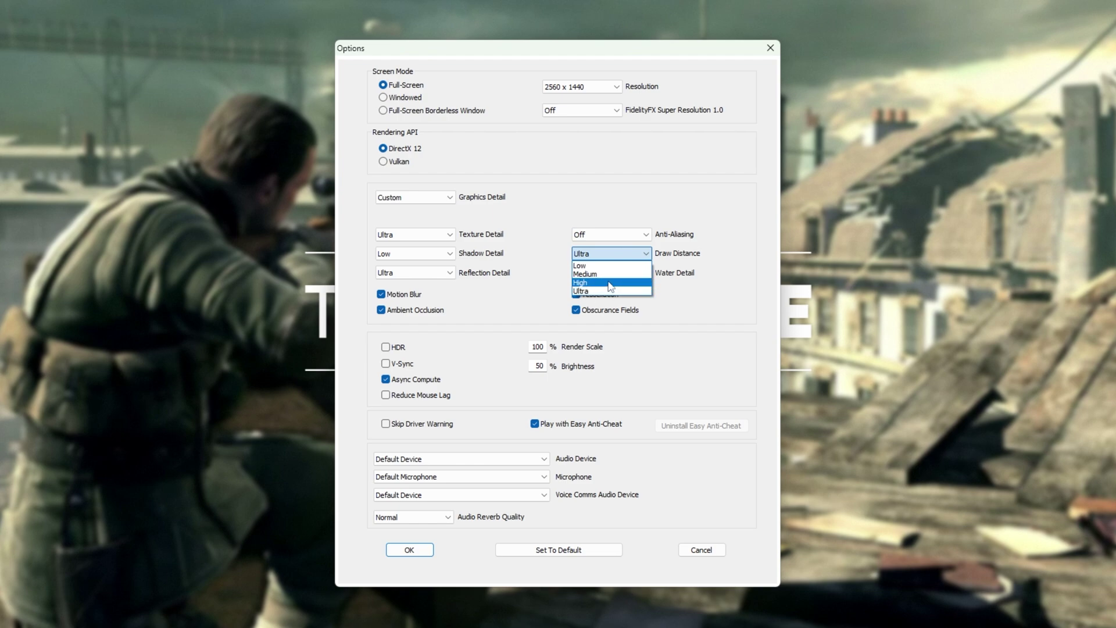
{"action": "left_click", "coordinate": [610, 256]}
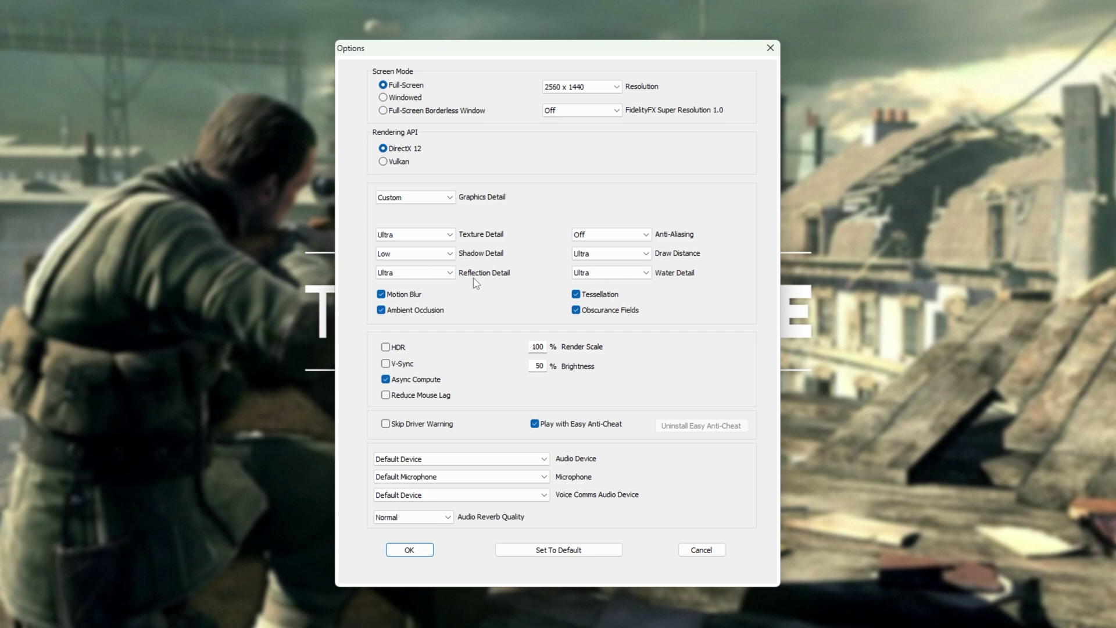
{"action": "left_click", "coordinate": [441, 273]}
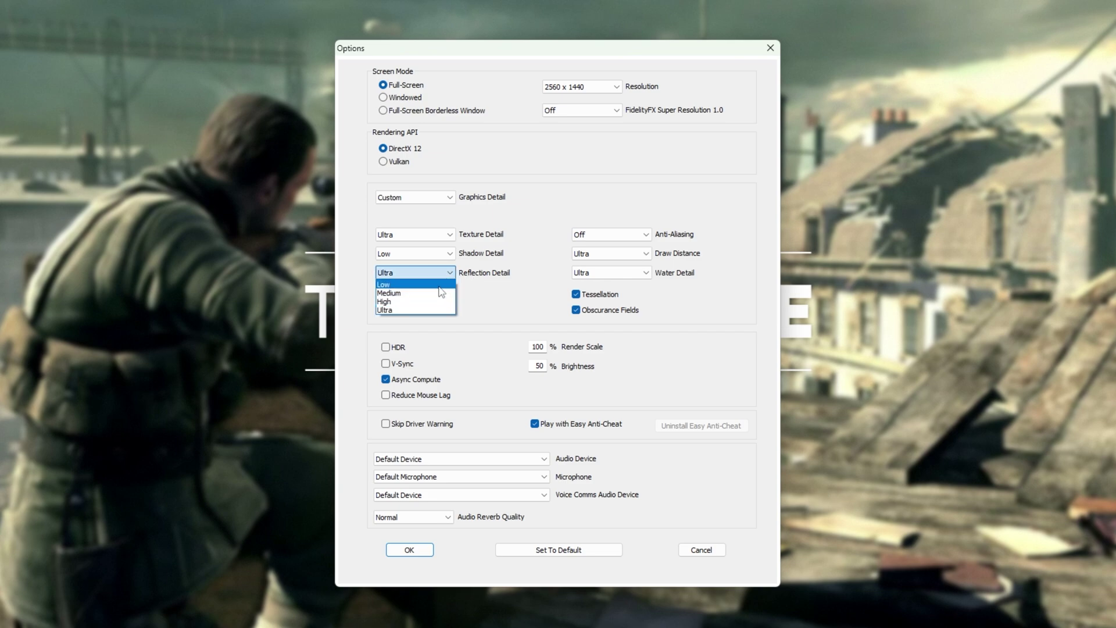
{"action": "left_click", "coordinate": [433, 305]}
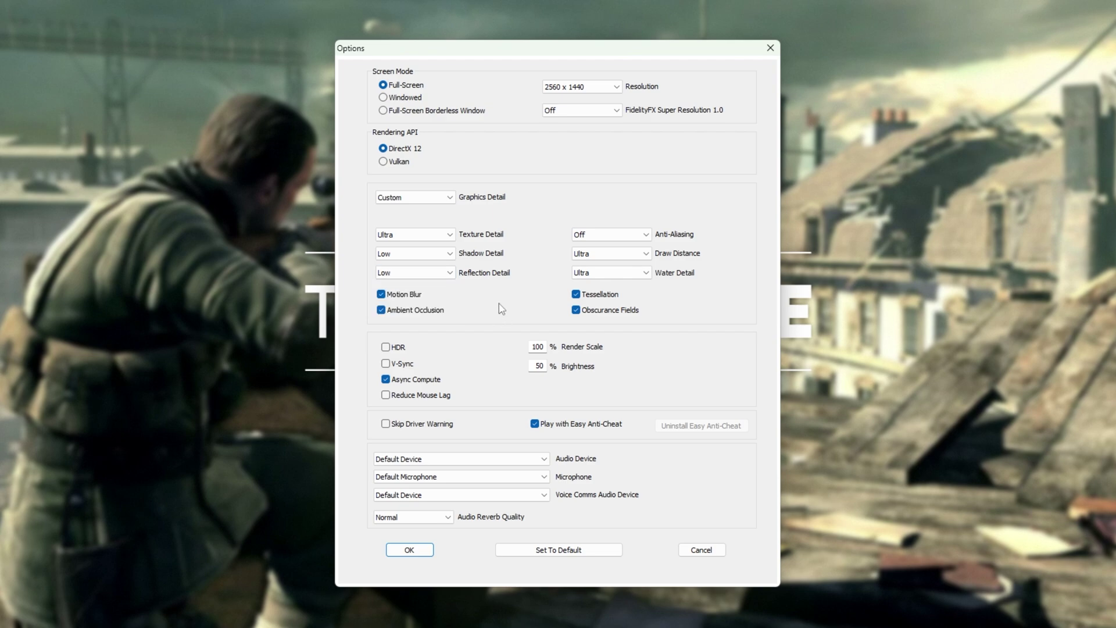
- Set Water Detail to Medium
{"action": "left_click", "coordinate": [647, 274]}
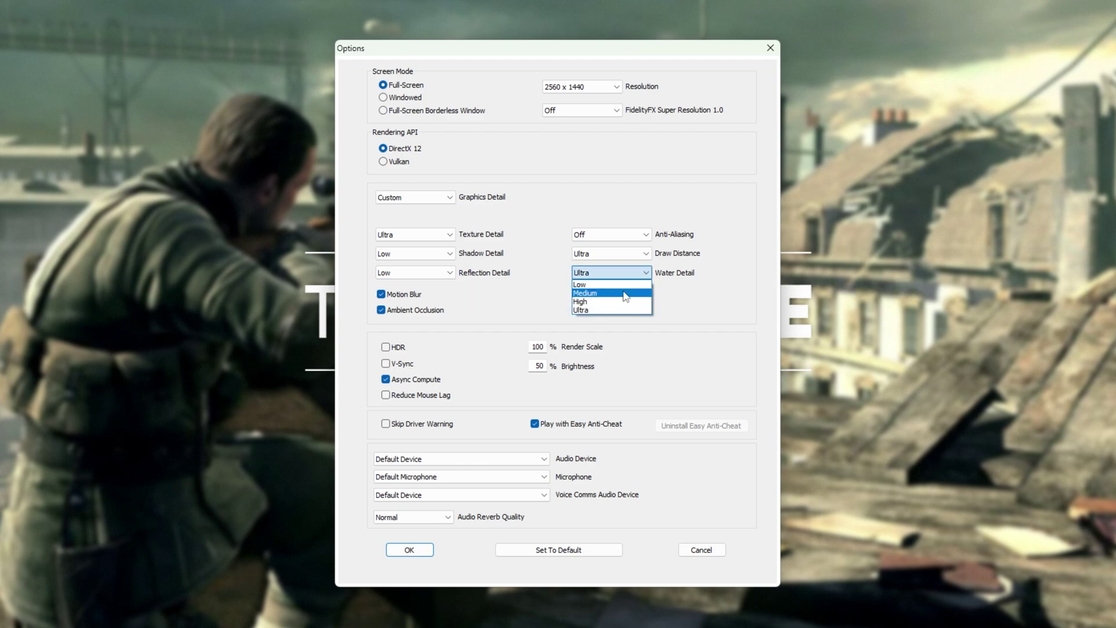
{"action": "left_click", "coordinate": [625, 293]}
{"action": "left_click", "coordinate": [606, 275]}
{"action": "left_click", "coordinate": [584, 290]}
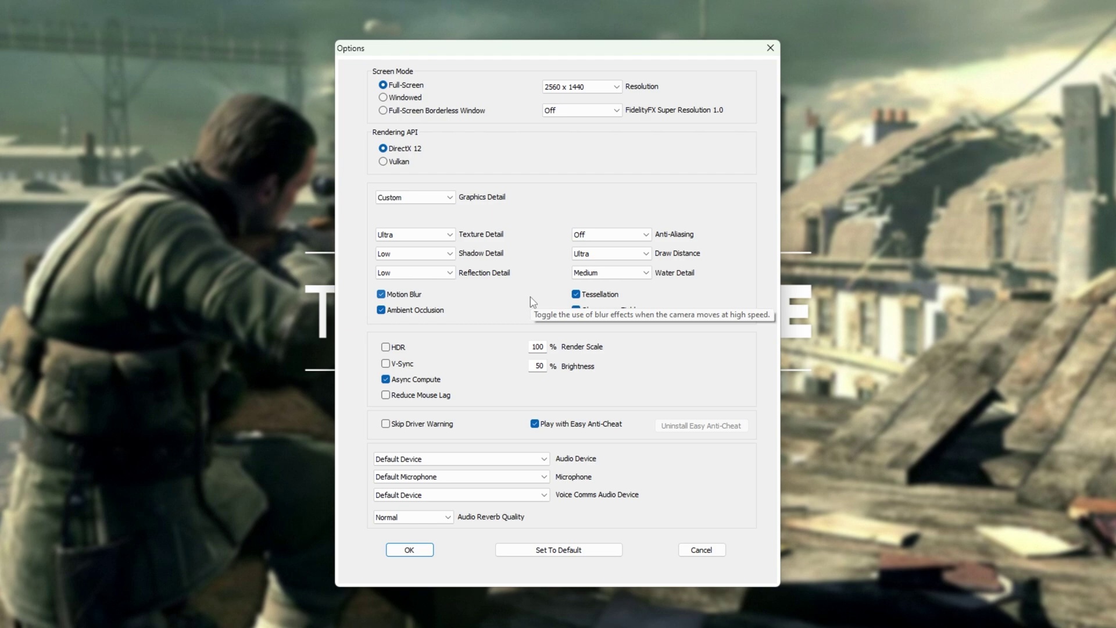
- Disable Motion Blur and Obscurance Fields
{"action": "left_click", "coordinate": [411, 299]}
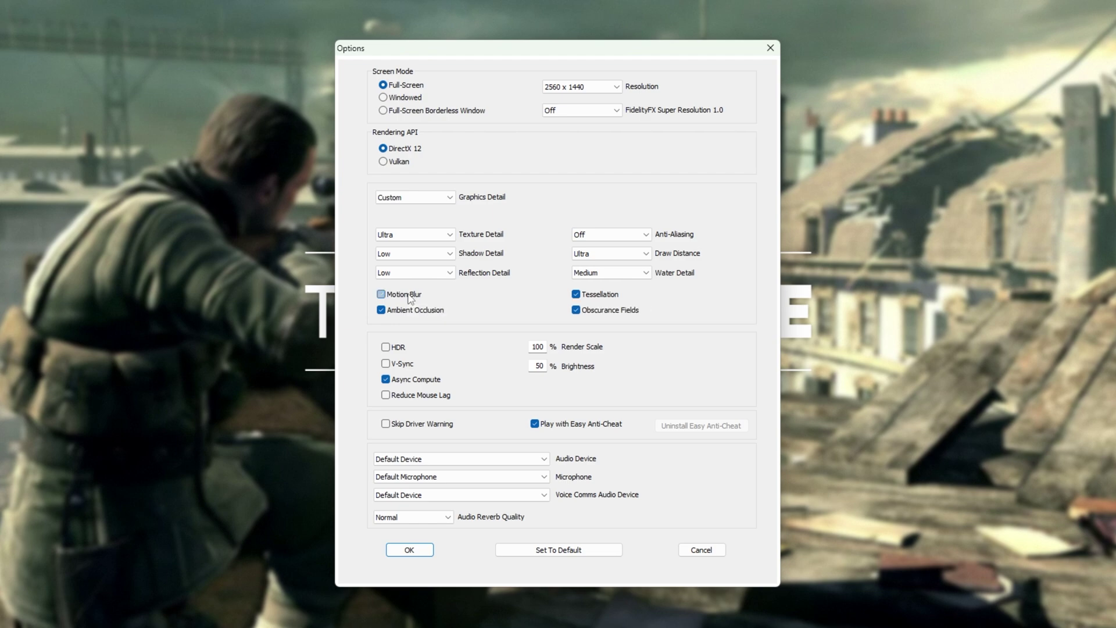
{"action": "left_click", "coordinate": [595, 317]}
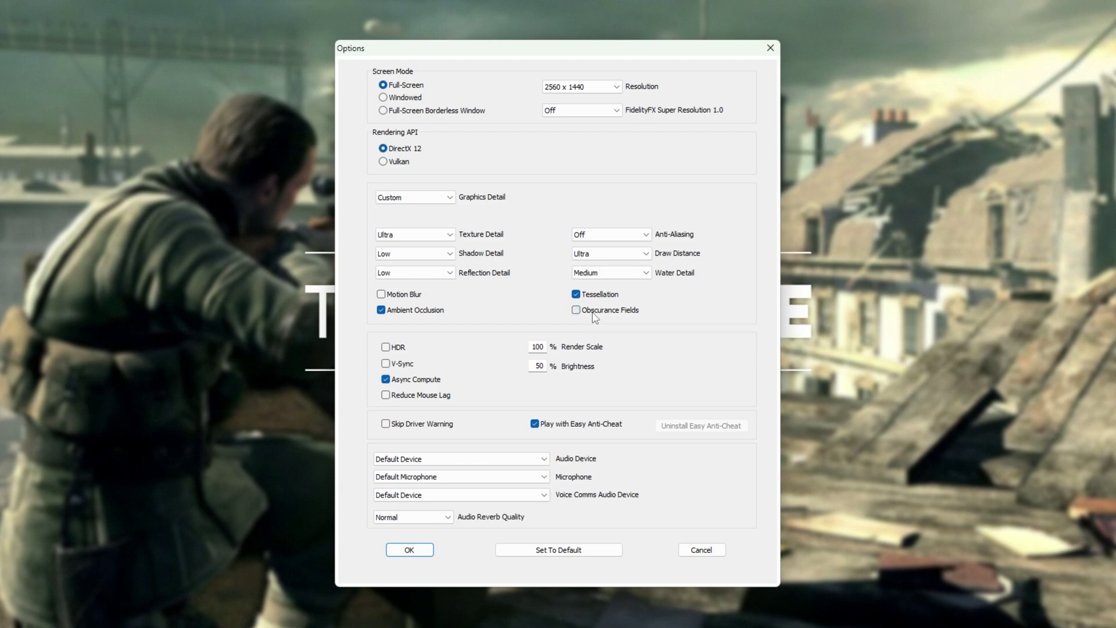
- Read the HDR option's description and examine the available Audio Reverb Quality levels, keeping Normal
{"action": "mouse_move", "coordinate": [415, 314]}
{"action": "mouse_move", "coordinate": [399, 353]}
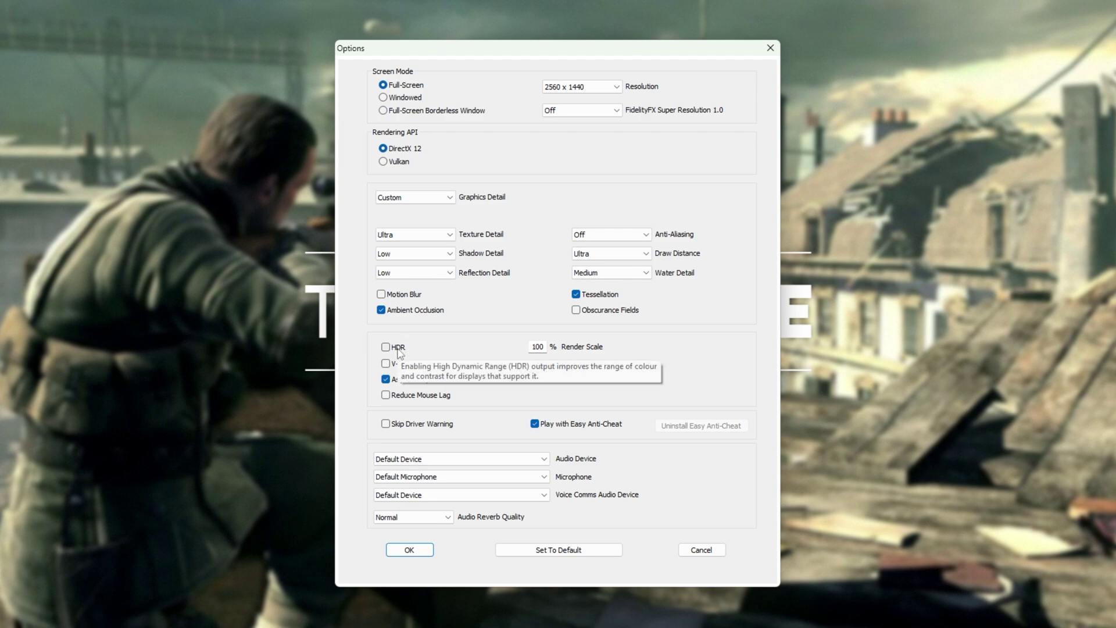
{"action": "mouse_move", "coordinate": [478, 318]}
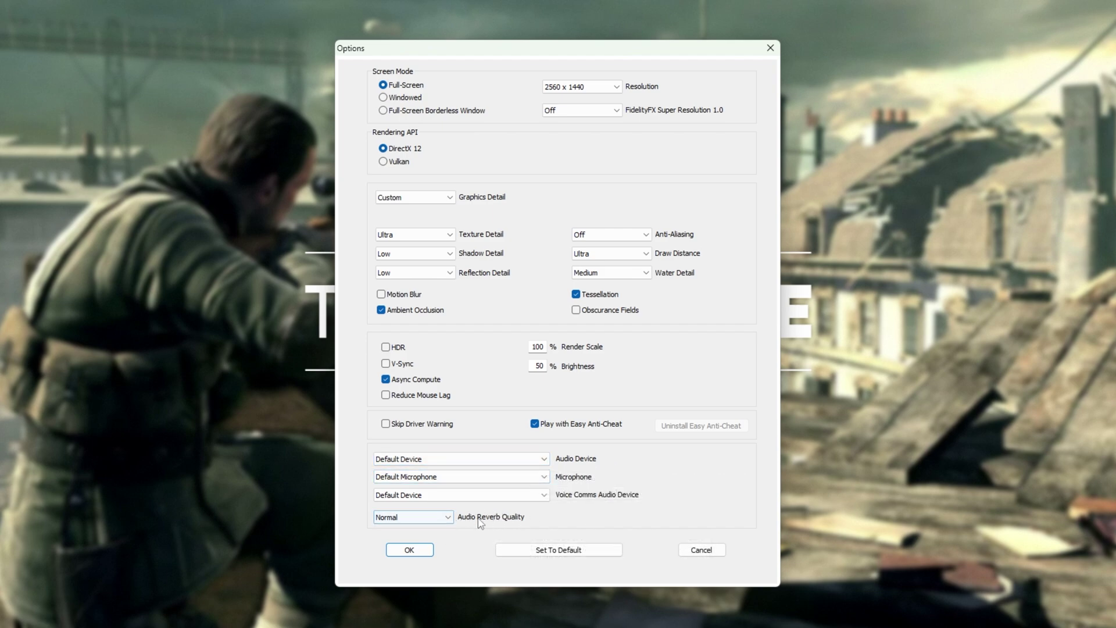
{"action": "left_click", "coordinate": [453, 523]}
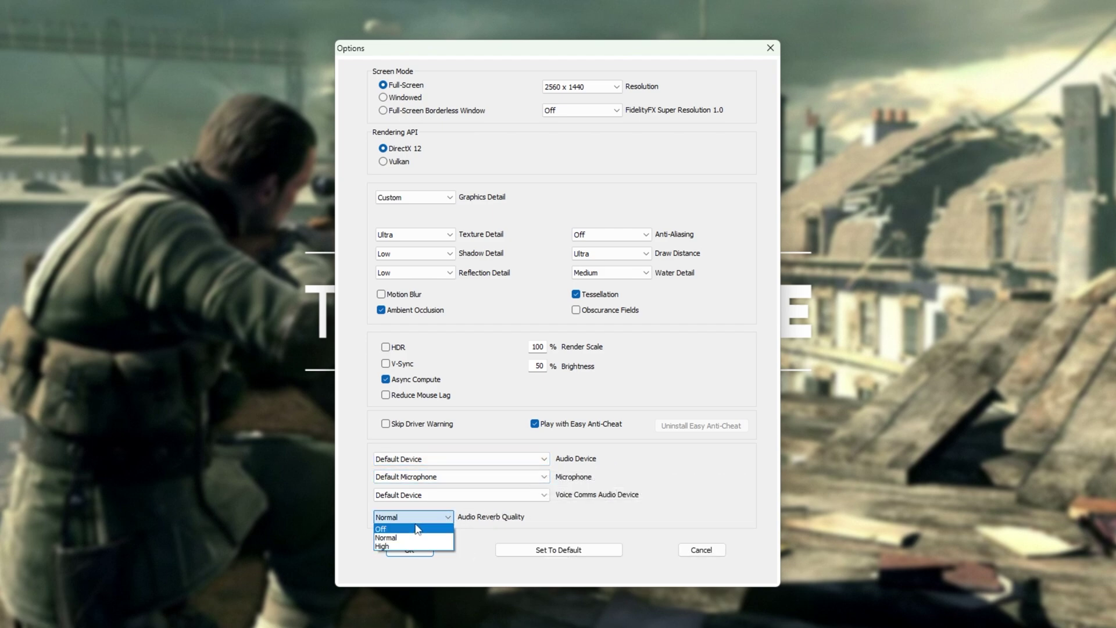
{"action": "left_click", "coordinate": [416, 518]}
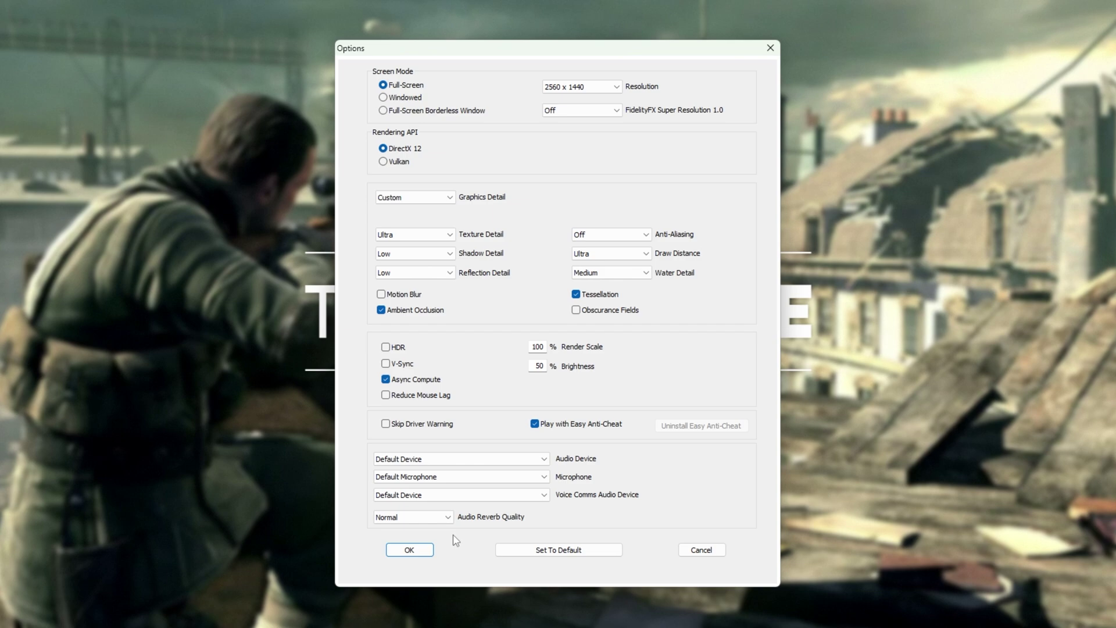
{"action": "left_click", "coordinate": [439, 518]}
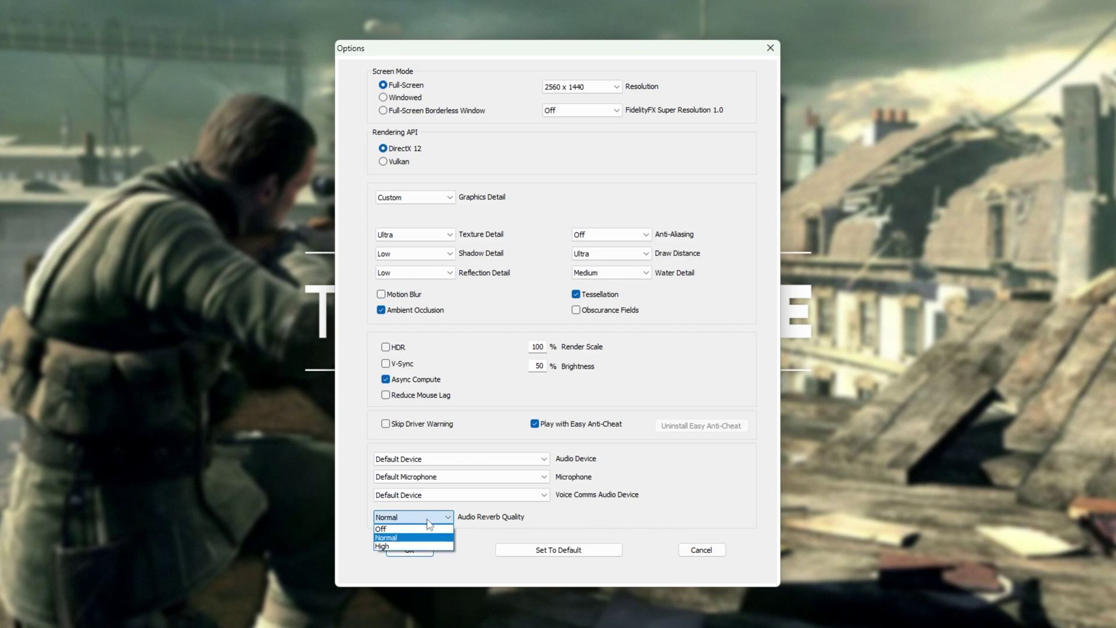
{"action": "left_click", "coordinate": [451, 516]}
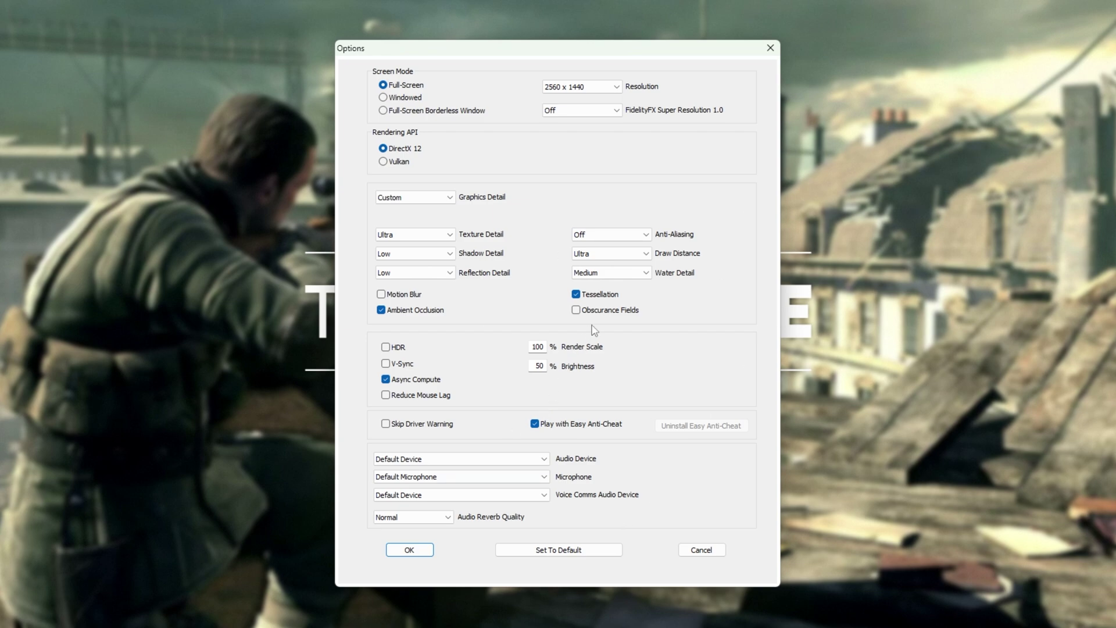
- Check the FidelityFX Super Resolution 1.0 modes, leave it at Off, and save the launcher options
{"action": "left_click", "coordinate": [611, 113]}
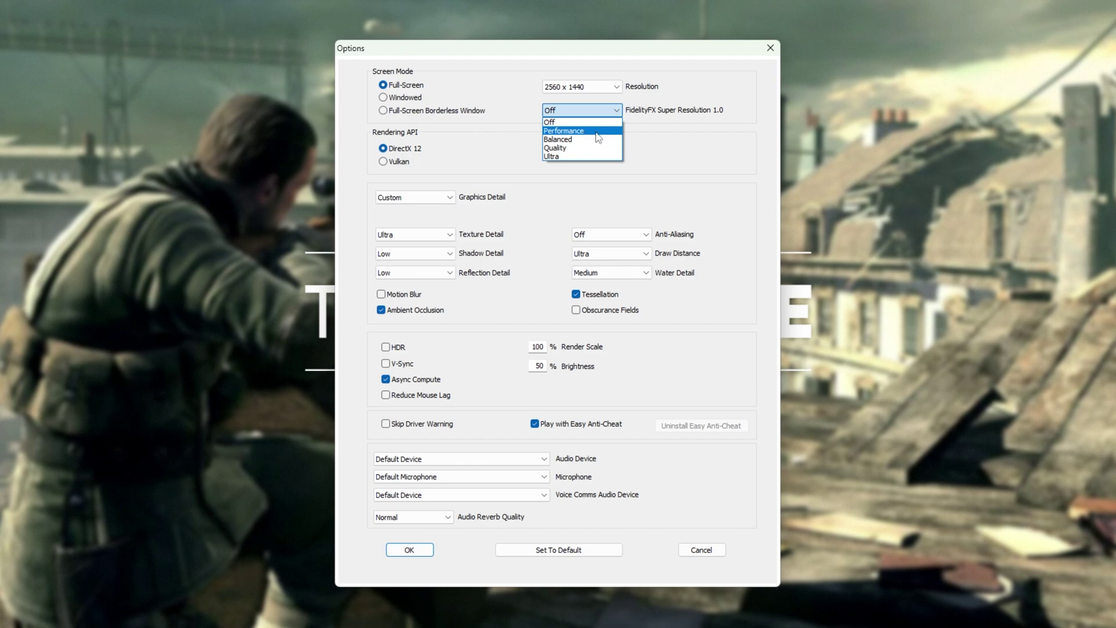
{"action": "left_click", "coordinate": [586, 122]}
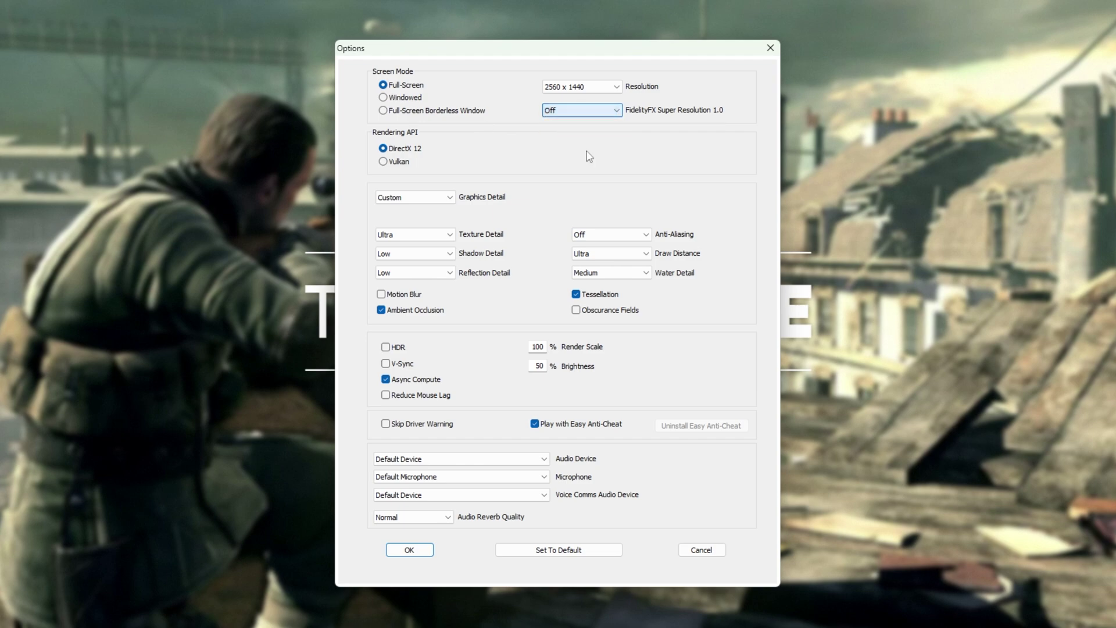
{"action": "left_click", "coordinate": [429, 552]}
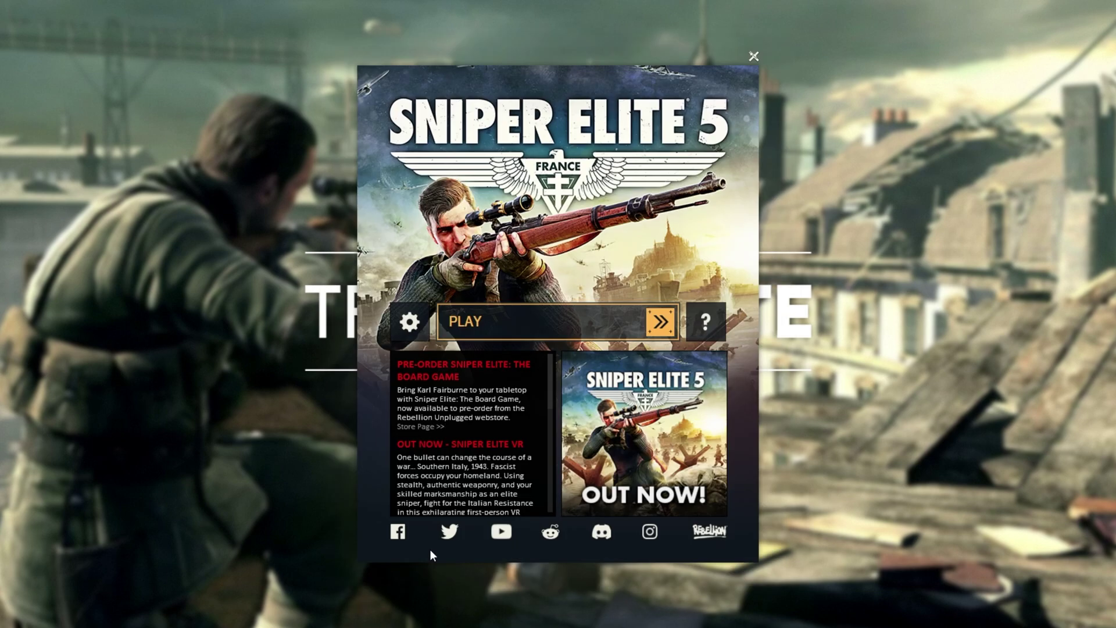
- Launch the game from the launcher and open its display options
{"action": "left_click", "coordinate": [605, 319]}
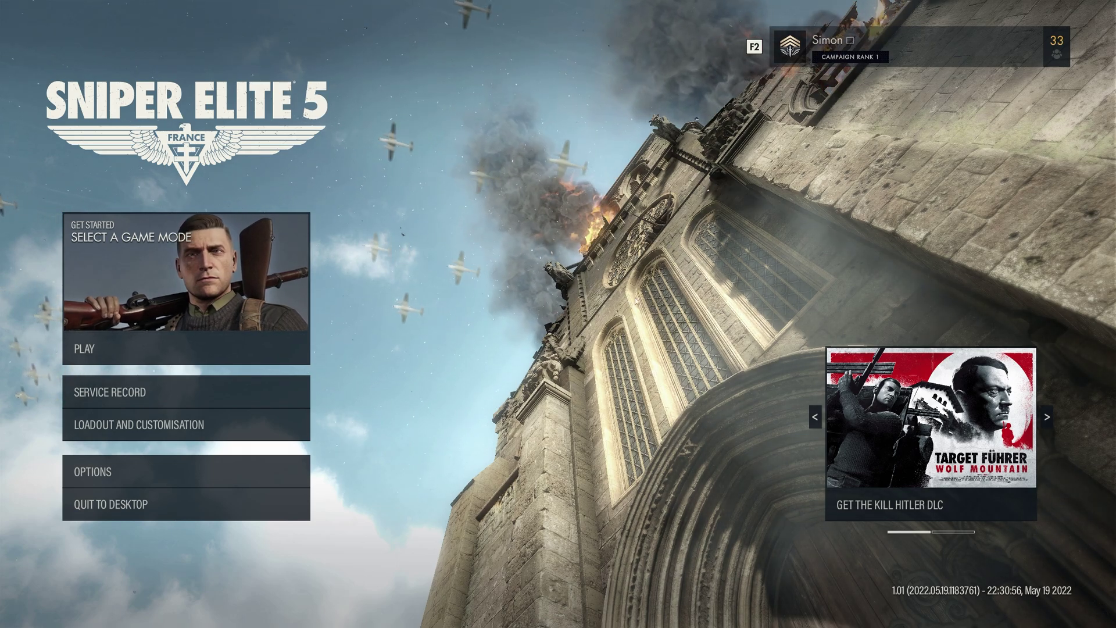
{"action": "left_click", "coordinate": [291, 471]}
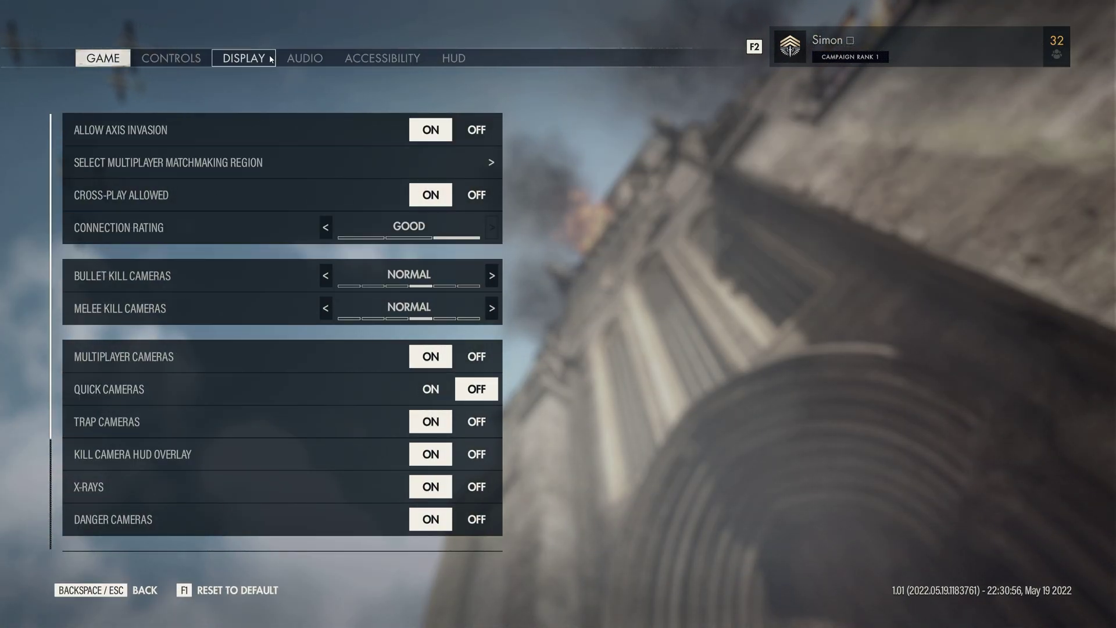
{"action": "left_click", "coordinate": [244, 57]}
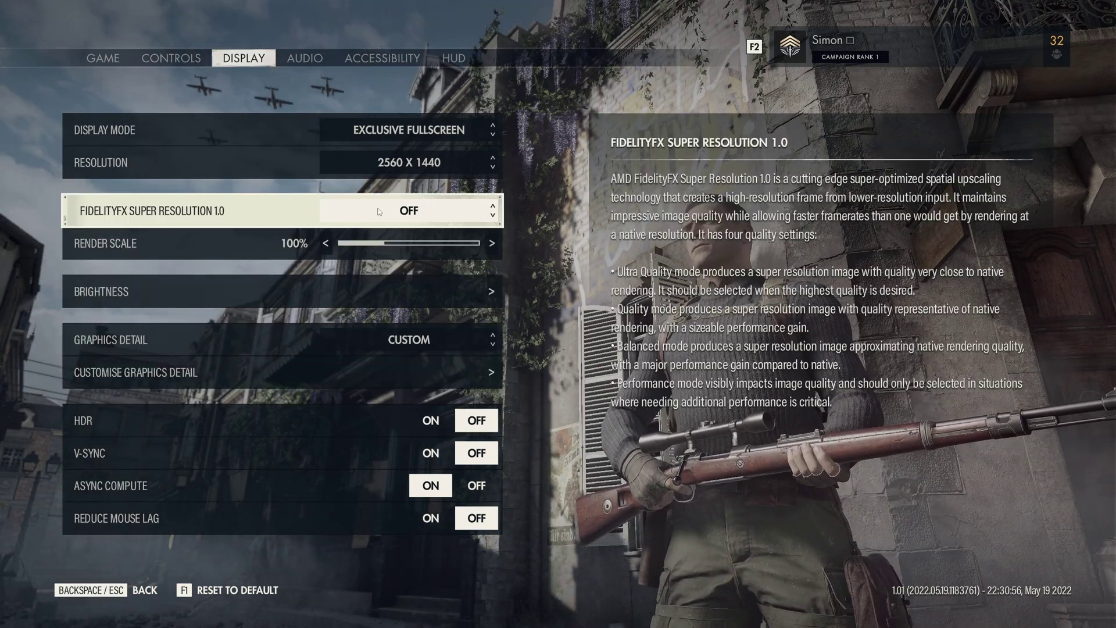
- Switch FidelityFX Super Resolution 1.0 to Performance and after that to Ultra to compare the image quality
{"action": "left_click", "coordinate": [499, 211]}
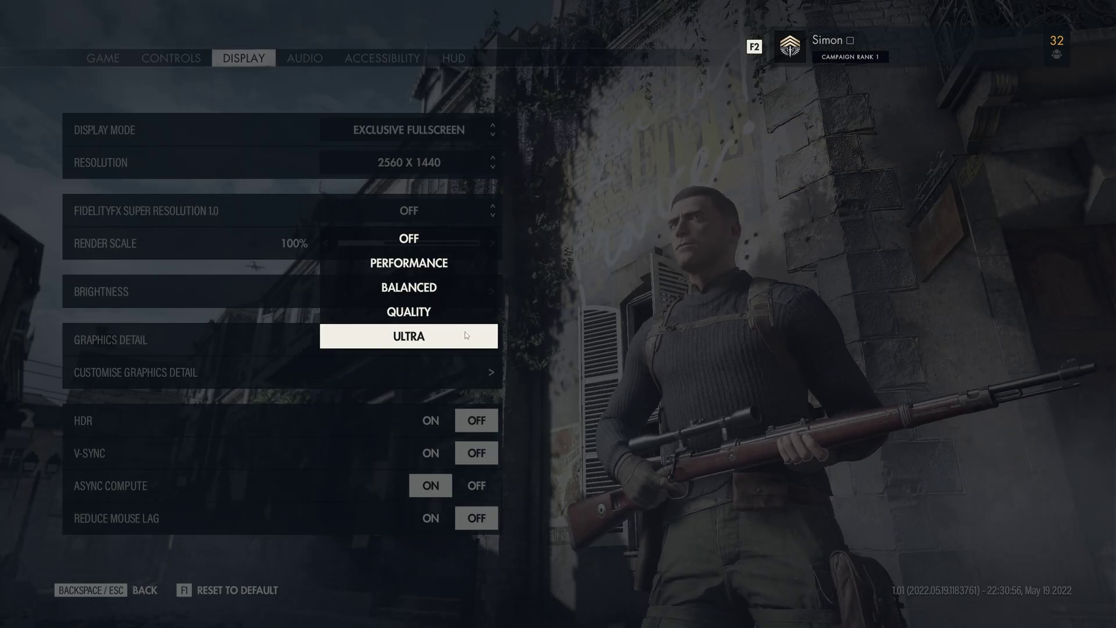
{"action": "left_click", "coordinate": [622, 294]}
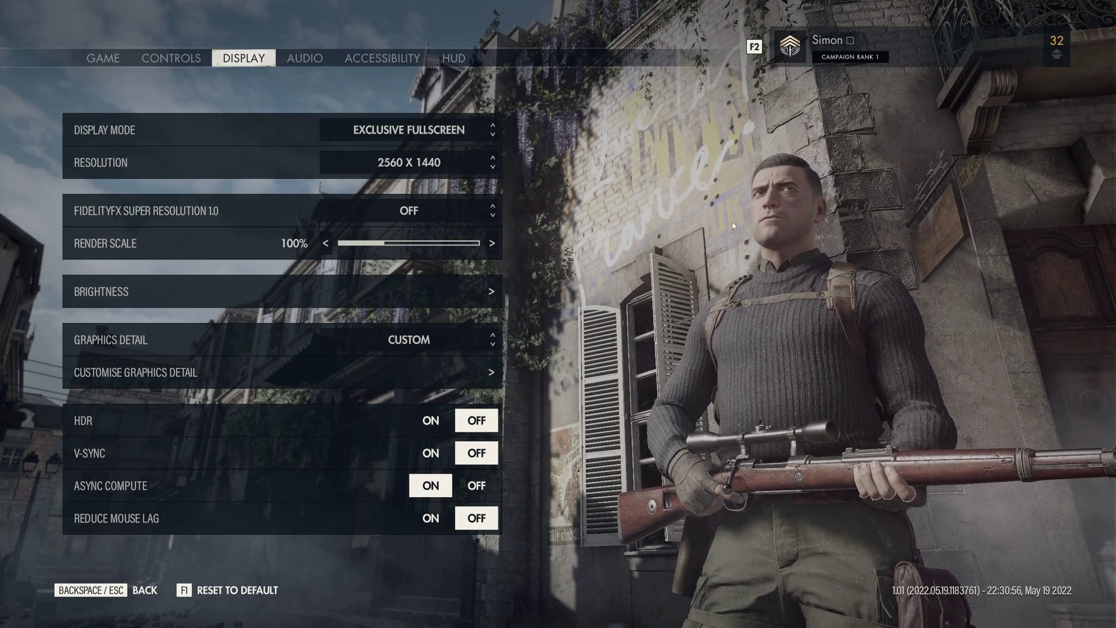
{"action": "left_click", "coordinate": [478, 215]}
{"action": "left_click", "coordinate": [479, 262]}
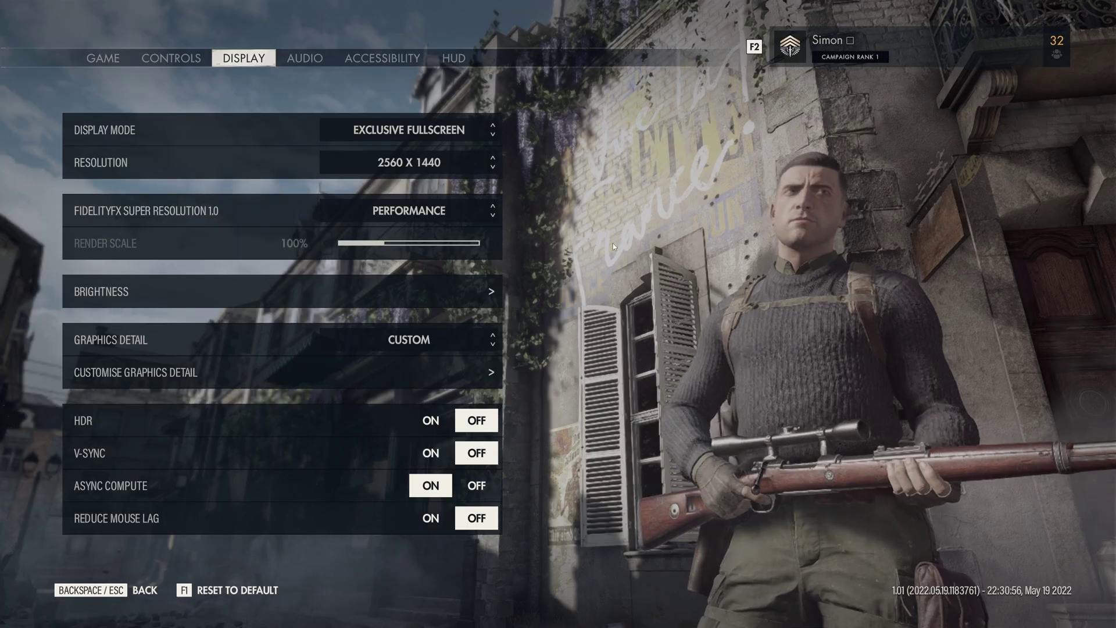
{"action": "left_click", "coordinate": [469, 215]}
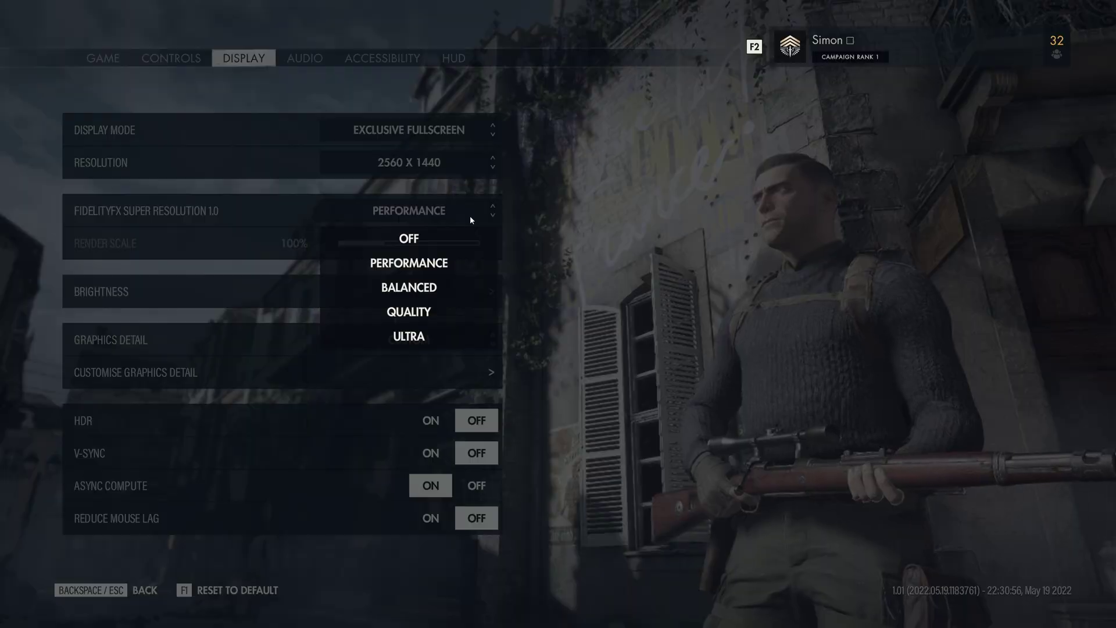
{"action": "left_click", "coordinate": [445, 337]}
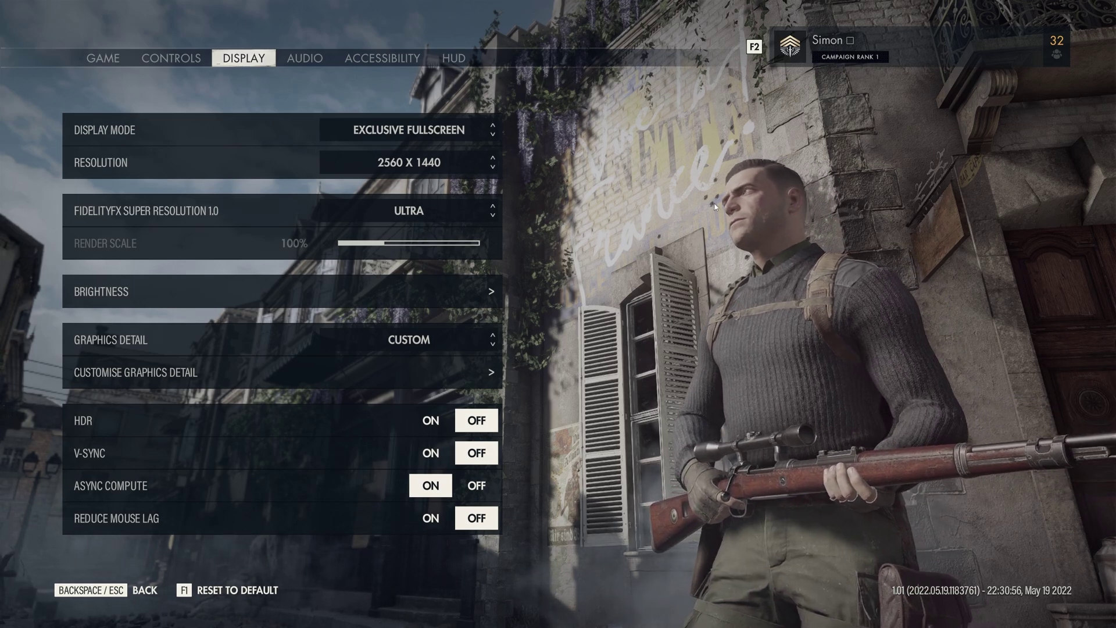
- Alternate FidelityFX Super Resolution 1.0 between Performance and Ultra again to compare sharpness on the character and background
{"action": "left_click", "coordinate": [488, 211]}
{"action": "left_click", "coordinate": [482, 260]}
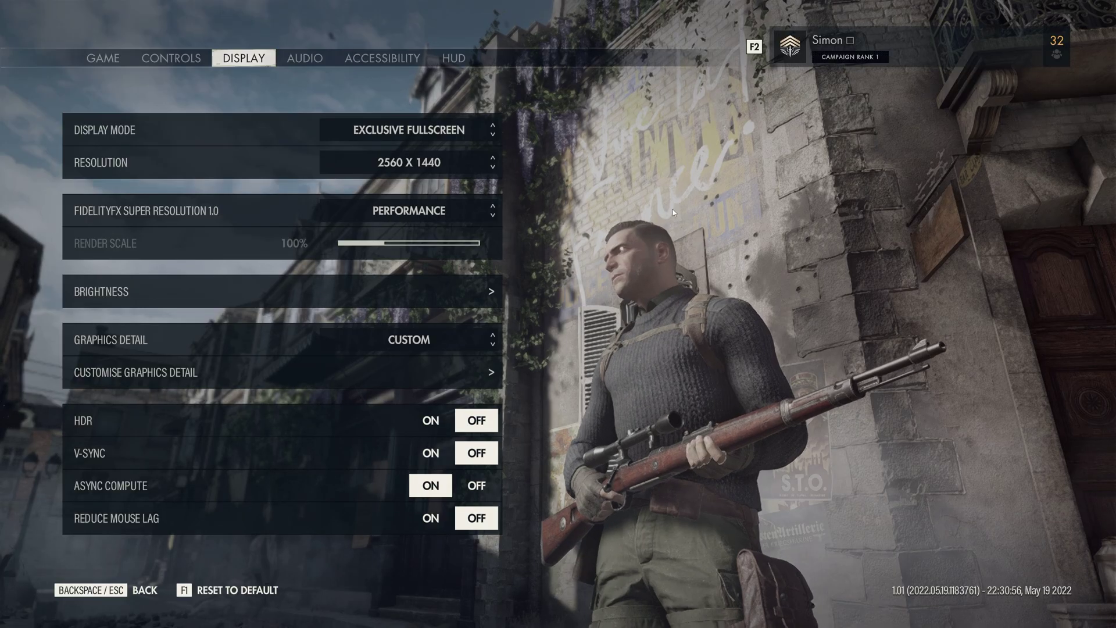
{"action": "left_click", "coordinate": [488, 211]}
{"action": "left_click", "coordinate": [480, 332]}
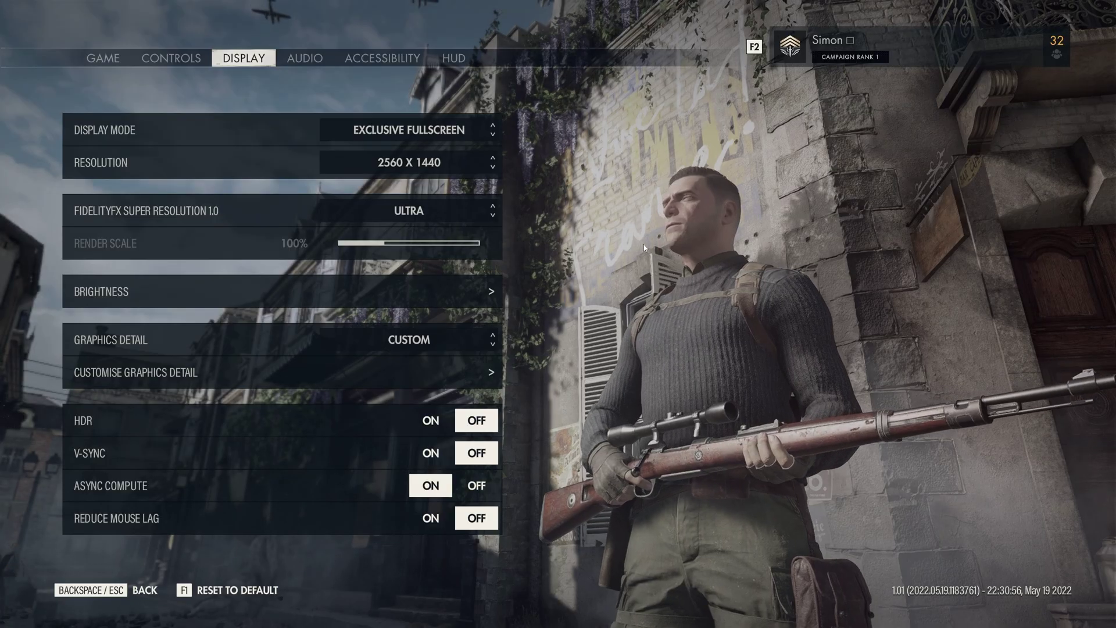
{"action": "left_click", "coordinate": [489, 211]}
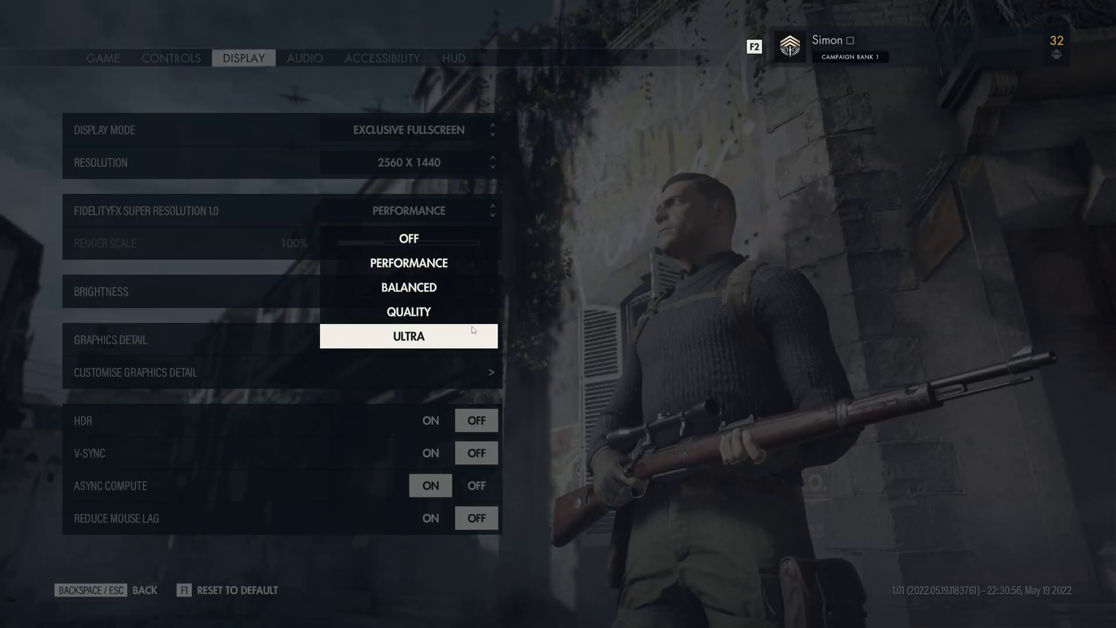
{"action": "left_click", "coordinate": [473, 331]}
- Turn FidelityFX Super Resolution 1.0 off and switch it back to Ultra to compare the frame rates
{"action": "left_click", "coordinate": [489, 211]}
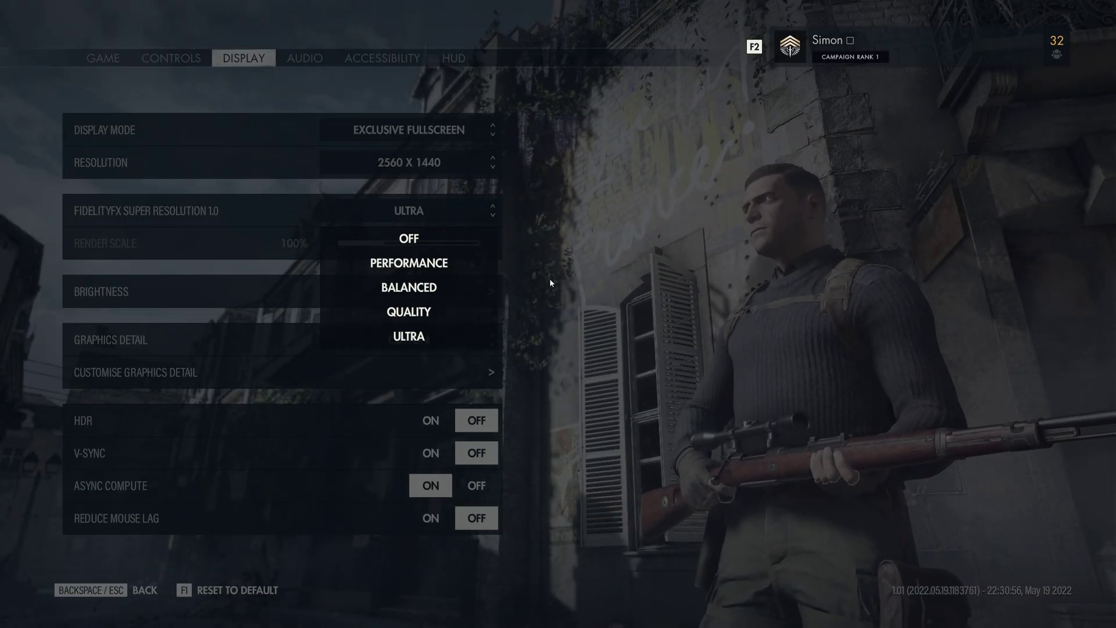
{"action": "left_click", "coordinate": [454, 248]}
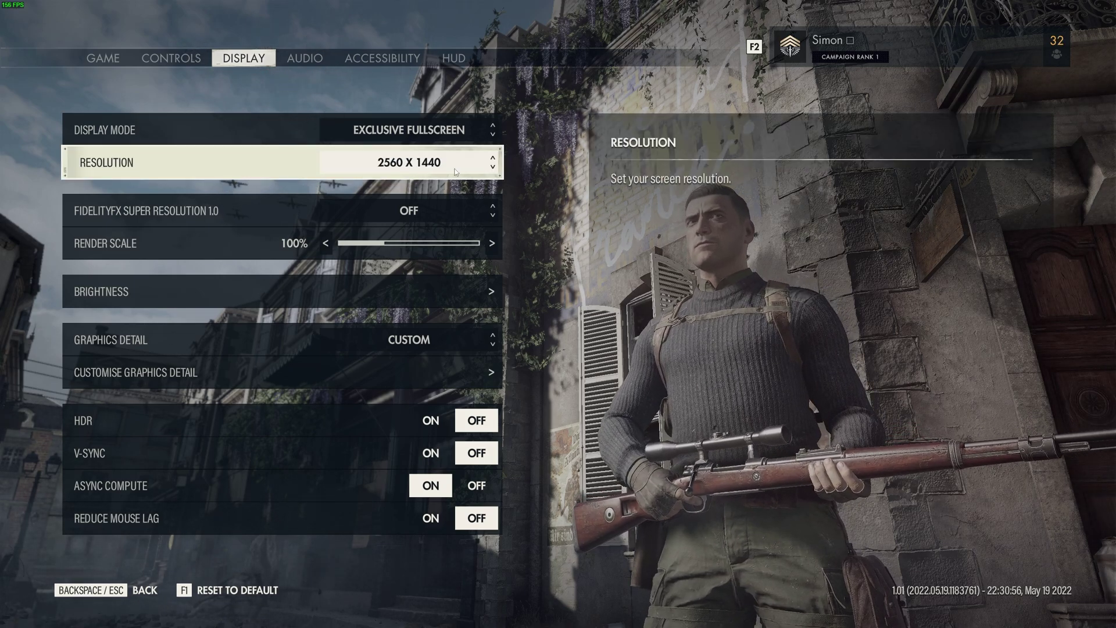
{"action": "left_click", "coordinate": [447, 210]}
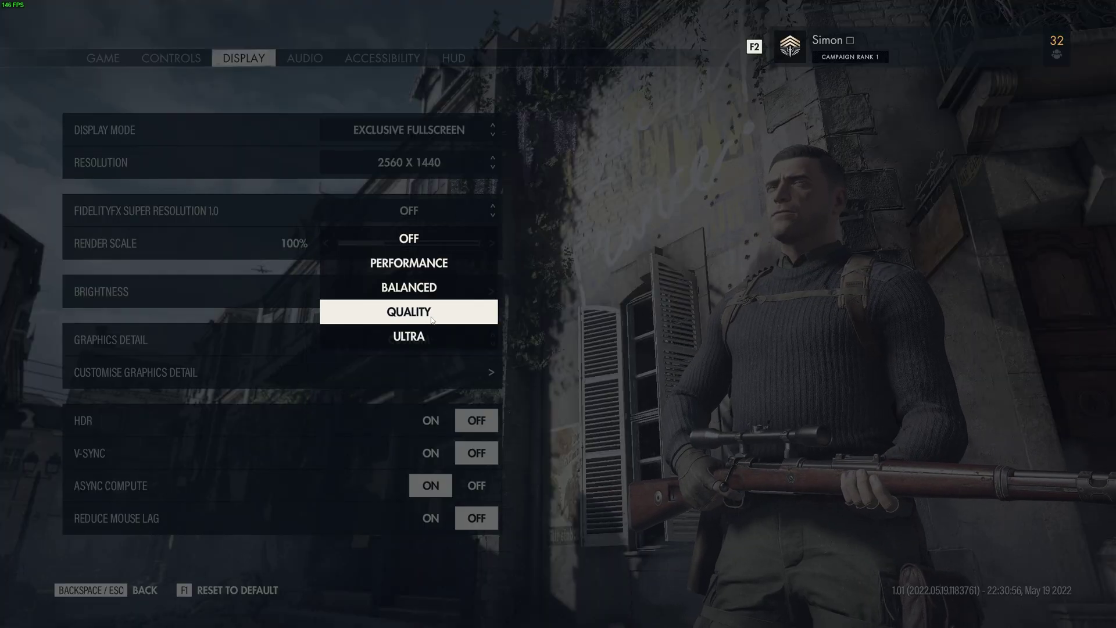
{"action": "left_click", "coordinate": [433, 336]}
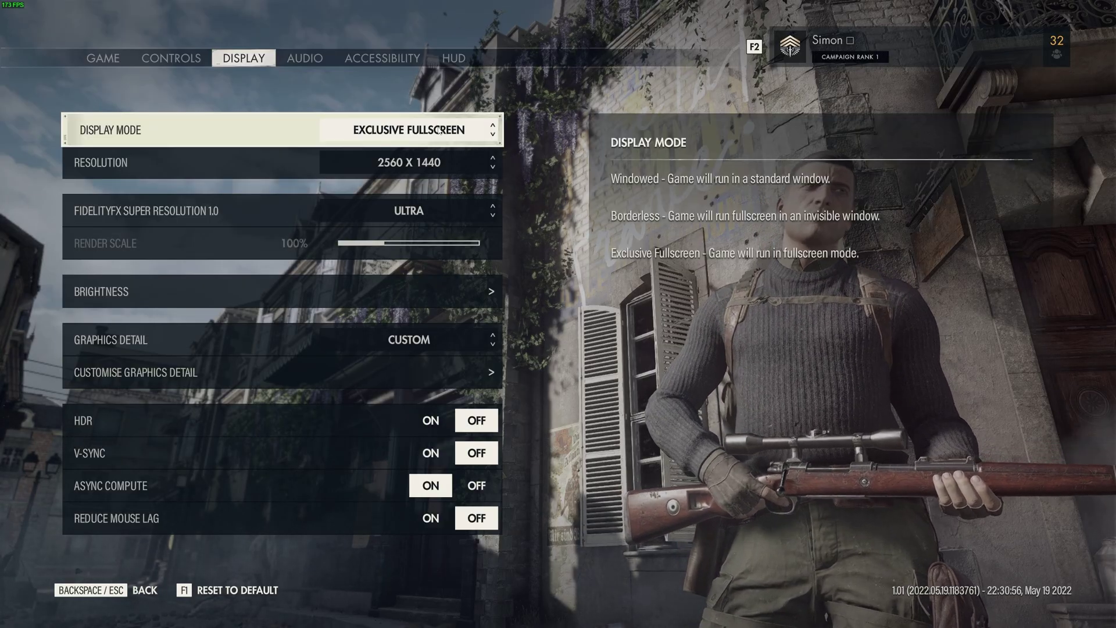
{"action": "left_click", "coordinate": [387, 163]}
{"action": "left_click", "coordinate": [388, 164]}
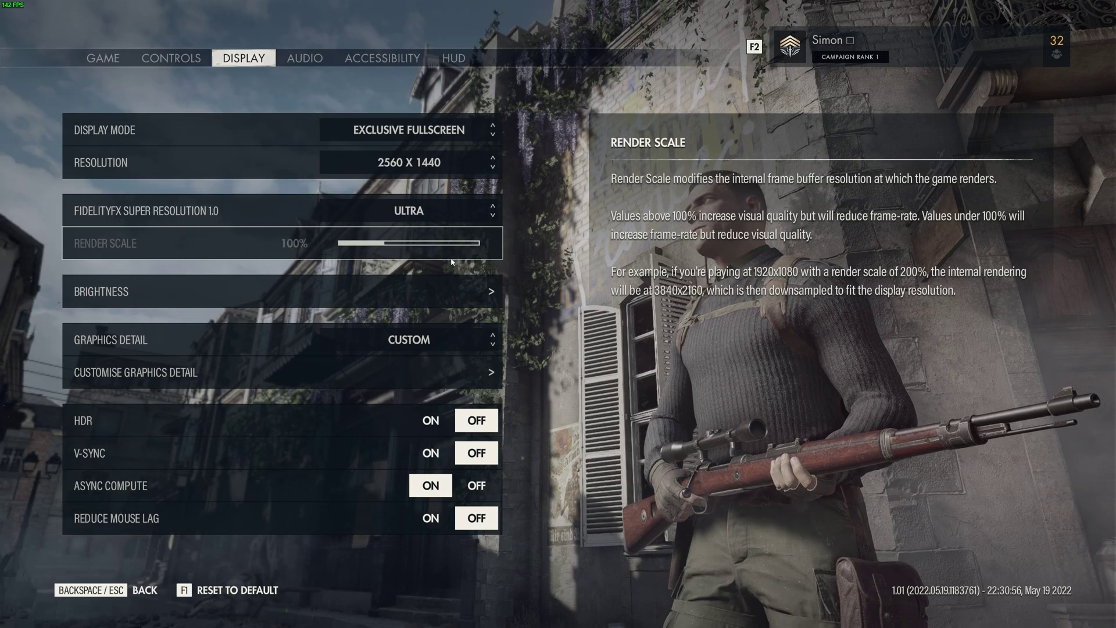
- Try FidelityFX Super Resolution 1.0 at Performance, Balanced and Ultra to compare their frame rates
{"action": "left_click", "coordinate": [424, 204]}
{"action": "left_click", "coordinate": [407, 259]}
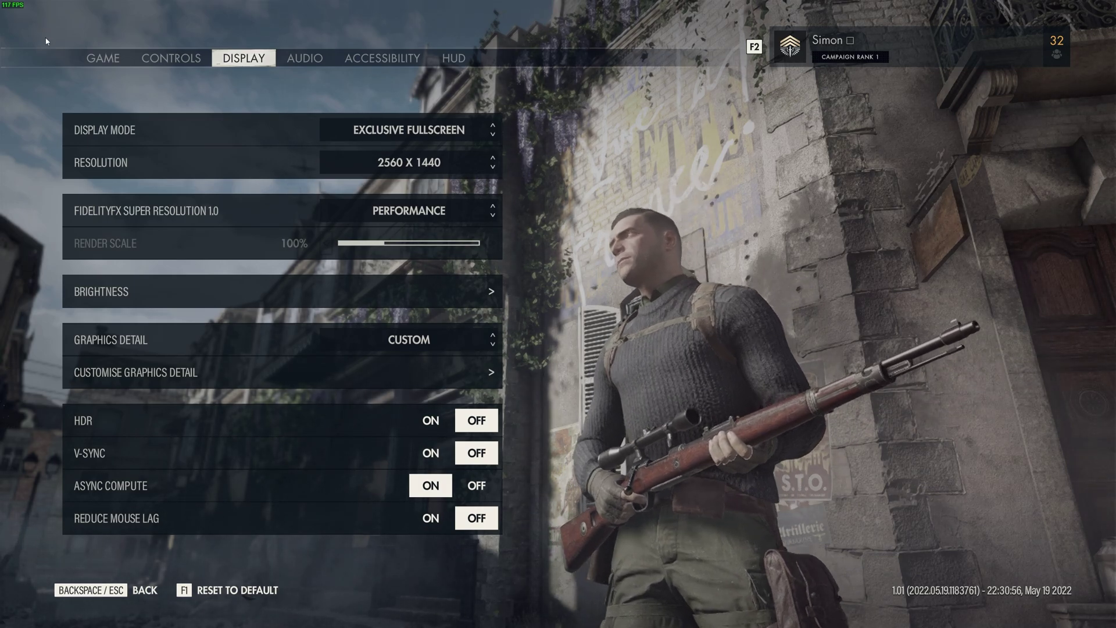
{"action": "mouse_move", "coordinate": [418, 202]}
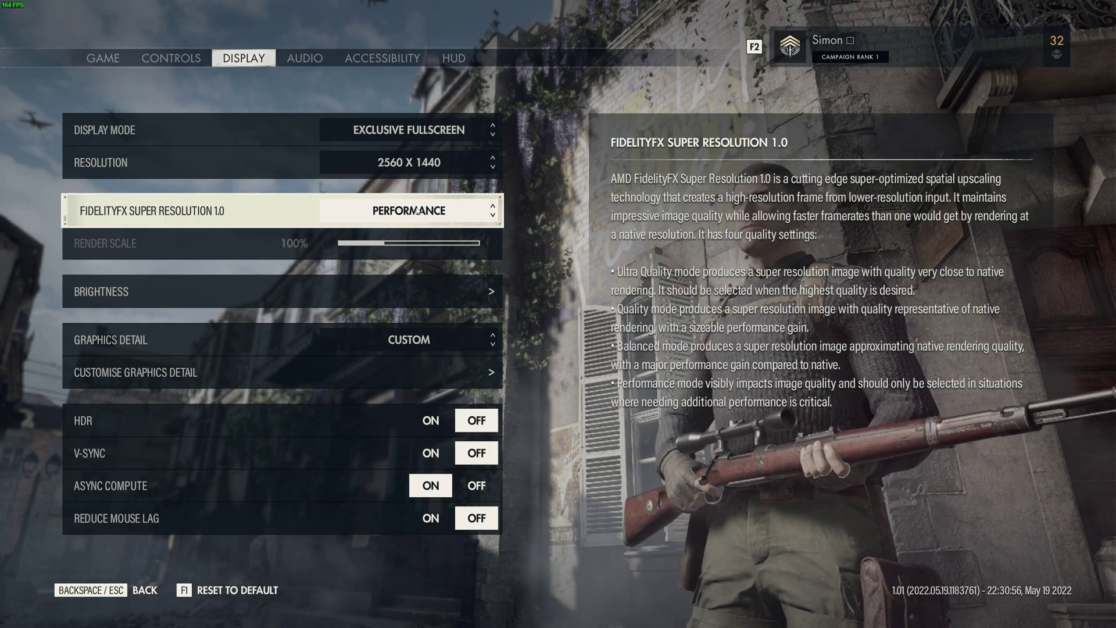
{"action": "left_click", "coordinate": [418, 210]}
{"action": "left_click", "coordinate": [410, 284]}
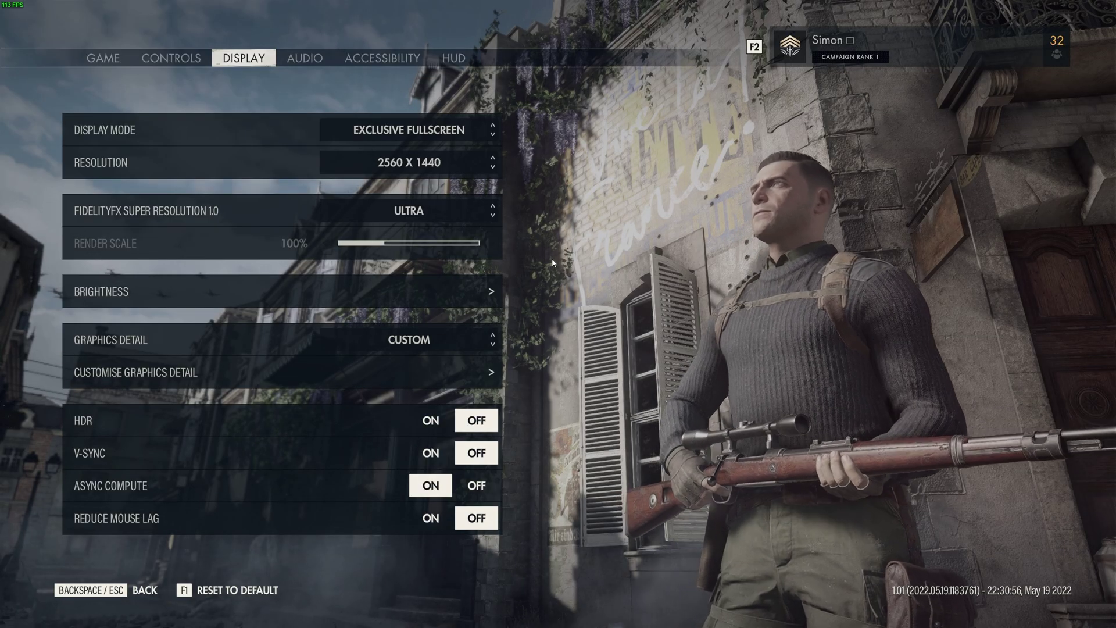
- Try FidelityFX Super Resolution 1.0 at Quality and return it to Ultra to compare the two modes
{"action": "left_click", "coordinate": [490, 212]}
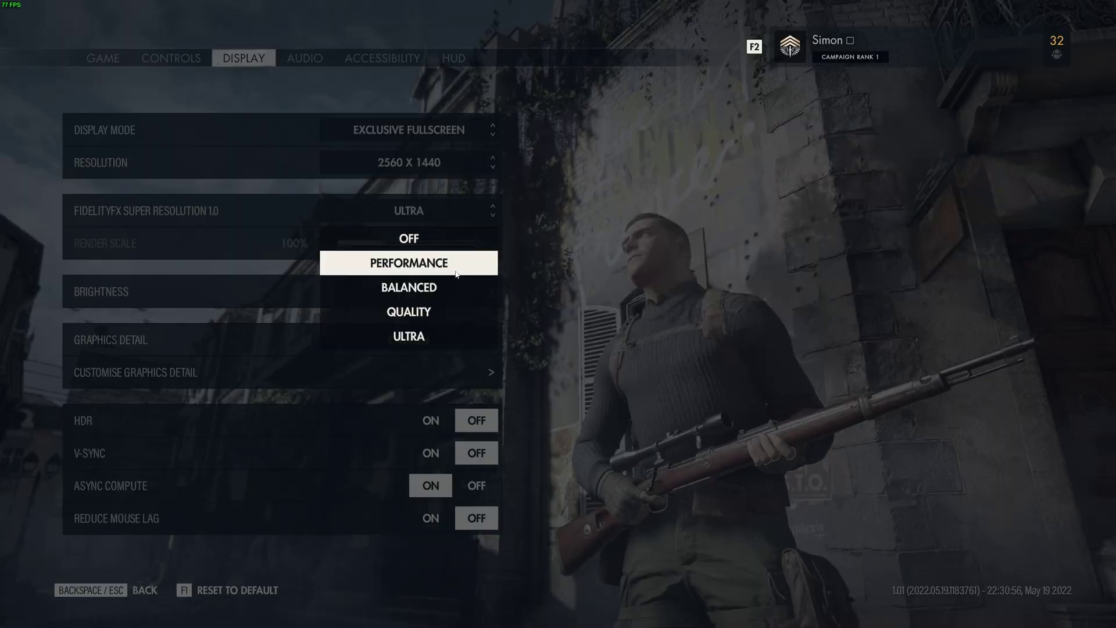
{"action": "left_click", "coordinate": [449, 316]}
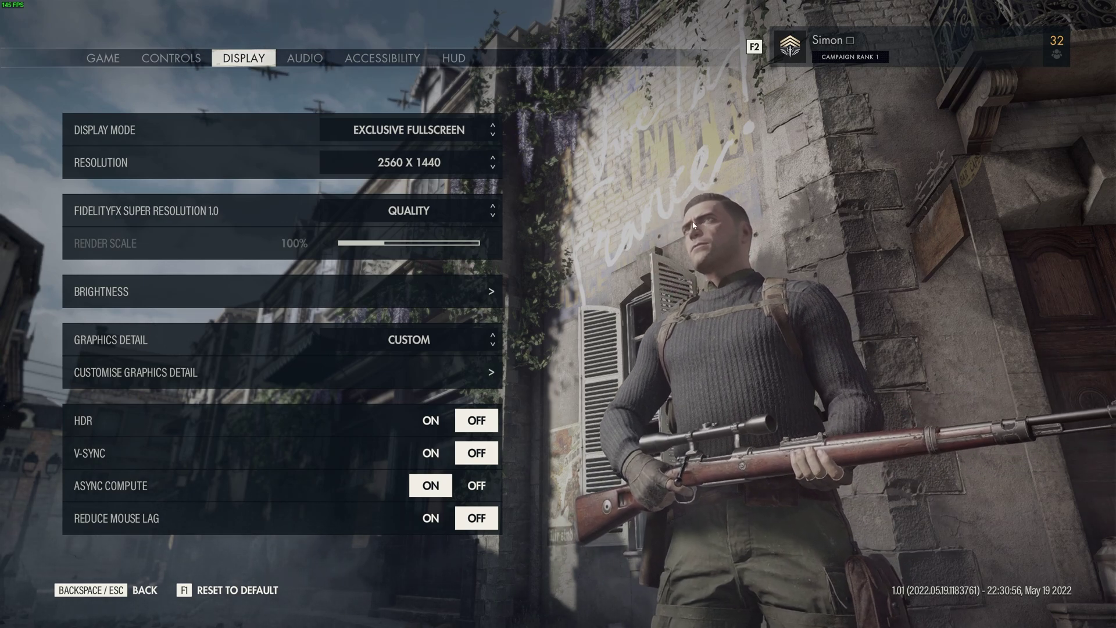
{"action": "left_click", "coordinate": [430, 212]}
{"action": "left_click", "coordinate": [431, 336]}
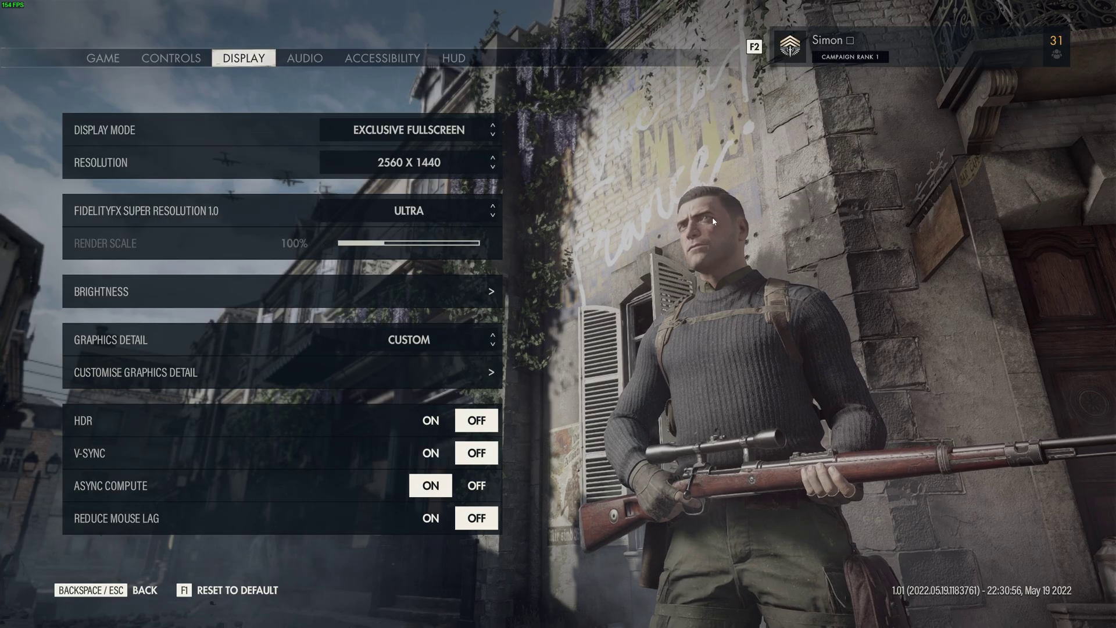
- Set FidelityFX Super Resolution 1.0 to Off and return to the main menu
{"action": "left_click", "coordinate": [451, 214]}
{"action": "left_click", "coordinate": [447, 255]}
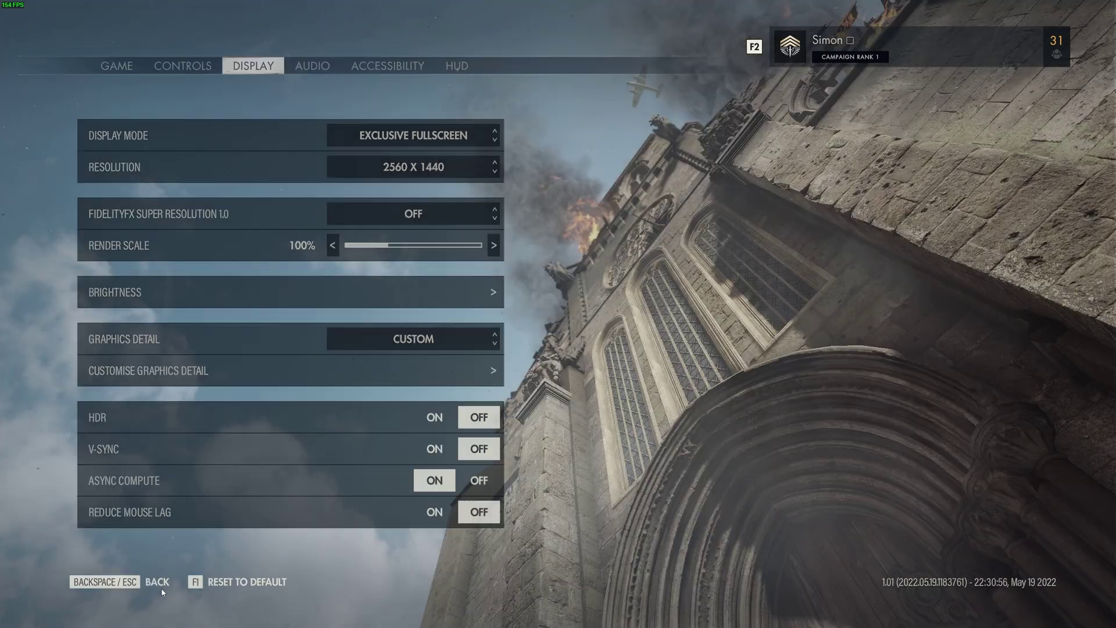
{"action": "left_click", "coordinate": [161, 587]}
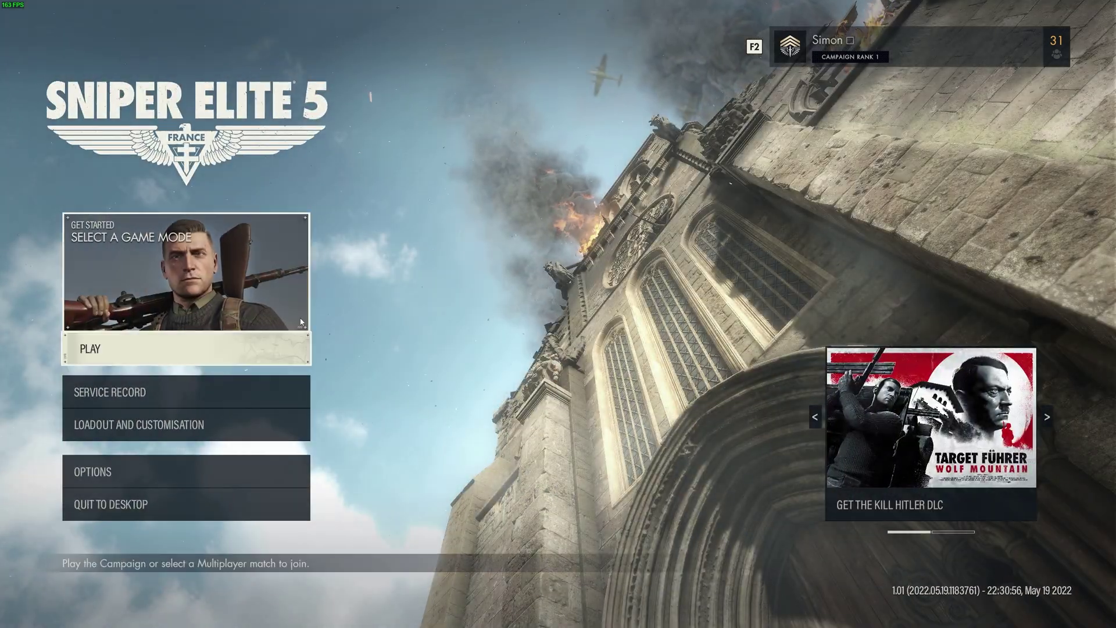
- Start the campaign's Mission 1, The Atlantic Wall, on Sharpshooter (Medium) difficulty from the Submarine Deck
{"action": "left_click", "coordinate": [237, 334]}
{"action": "left_click", "coordinate": [322, 352]}
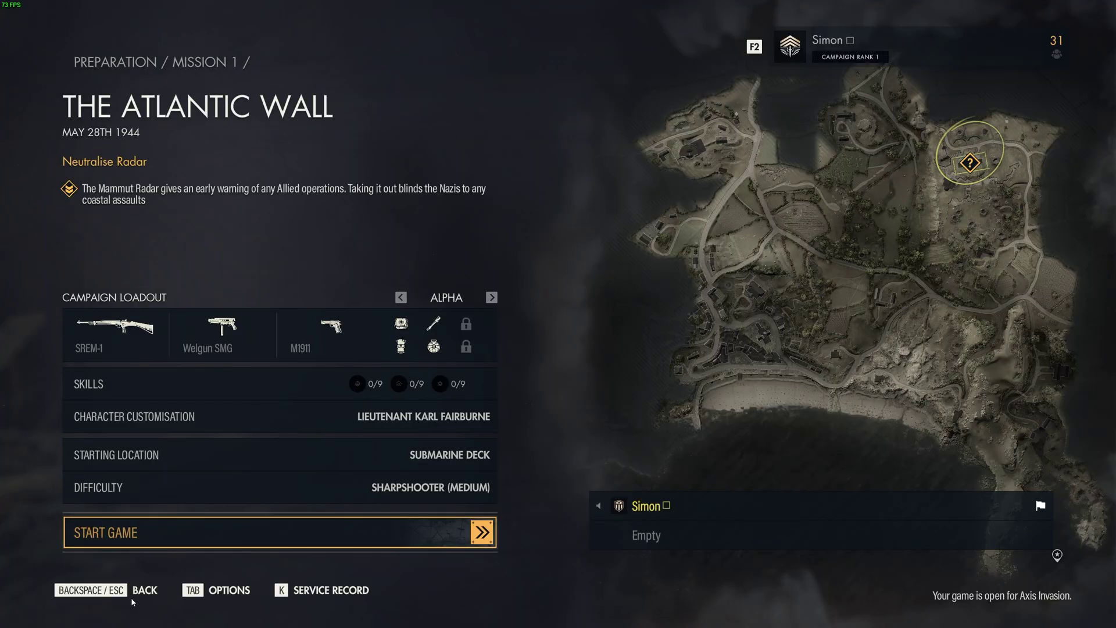
{"action": "left_click", "coordinate": [189, 549]}
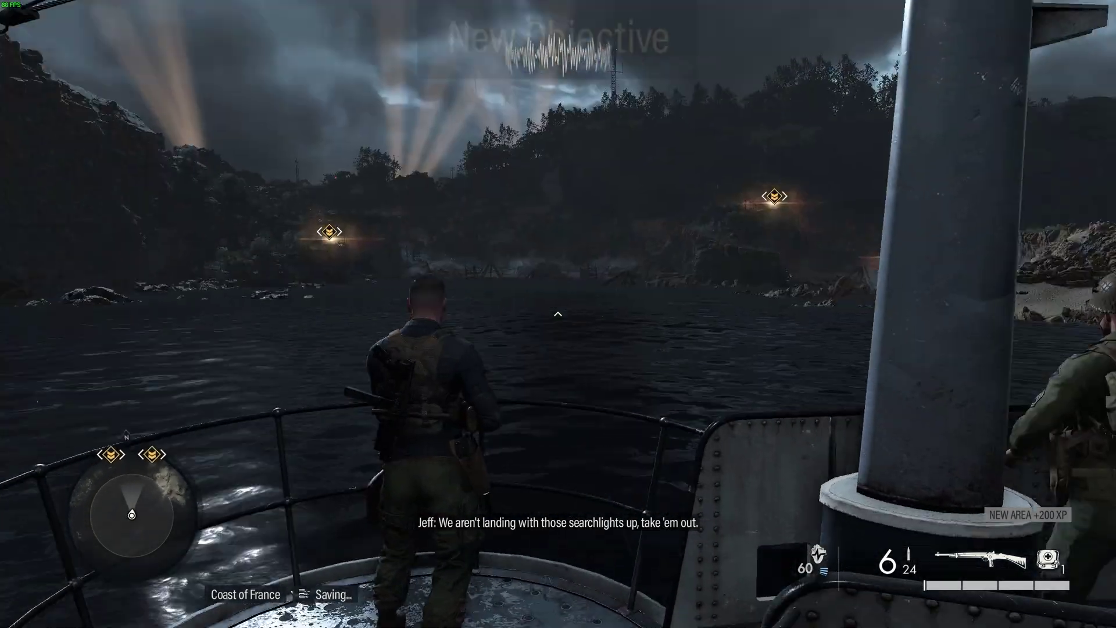
- Move the character around the boat deck to check in-mission performance with FidelityFX Super Resolution off
{"action": "key", "text": "s"}
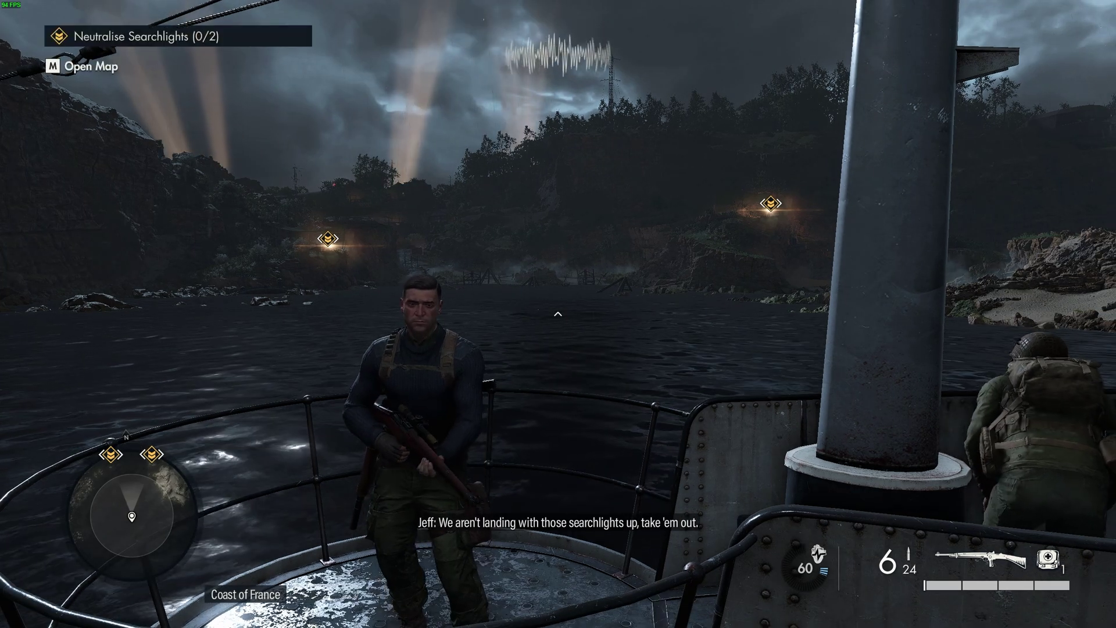
{"action": "key", "text": "d"}
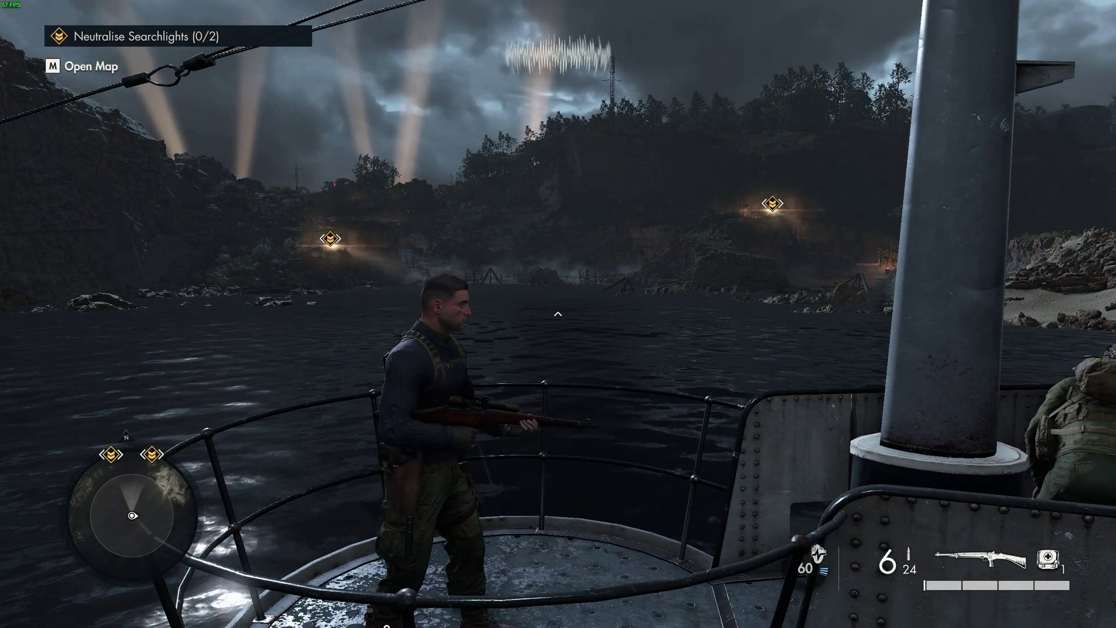
{"action": "key", "text": "w"}
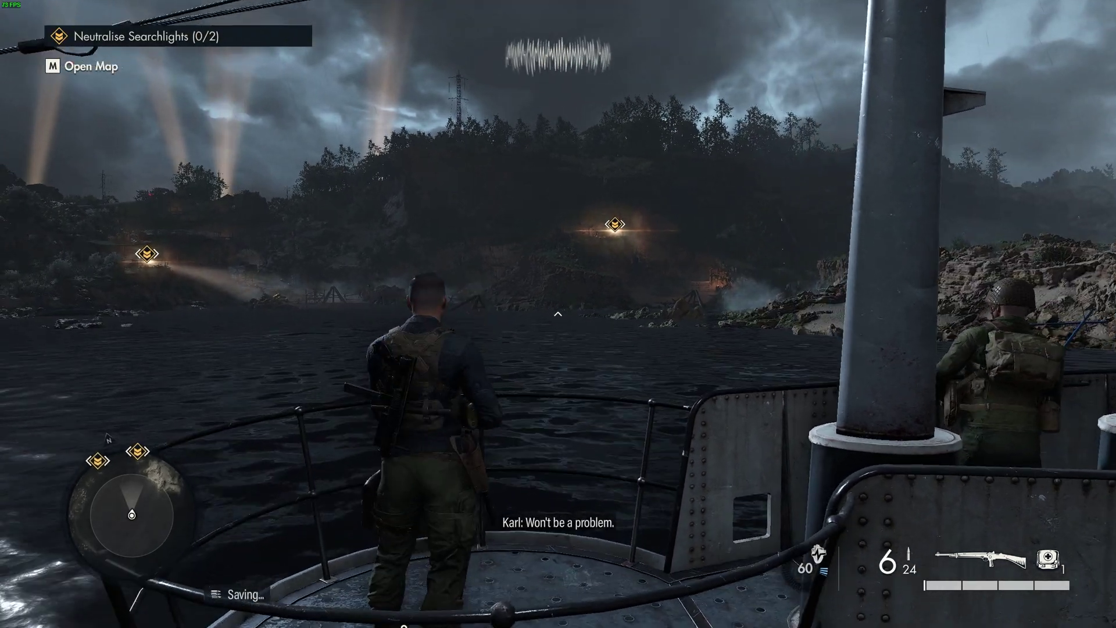
- Pause the mission, try FidelityFX Super Resolution 1.0 at Ultra, and go back to the game
{"action": "key", "text": "Escape"}
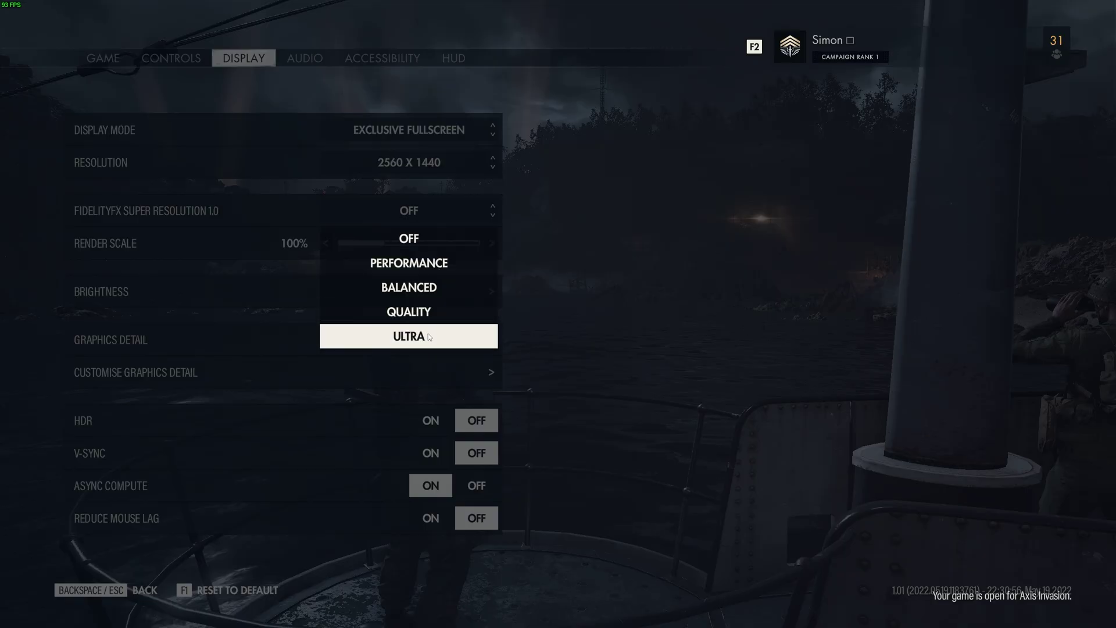
{"action": "left_click", "coordinate": [429, 337]}
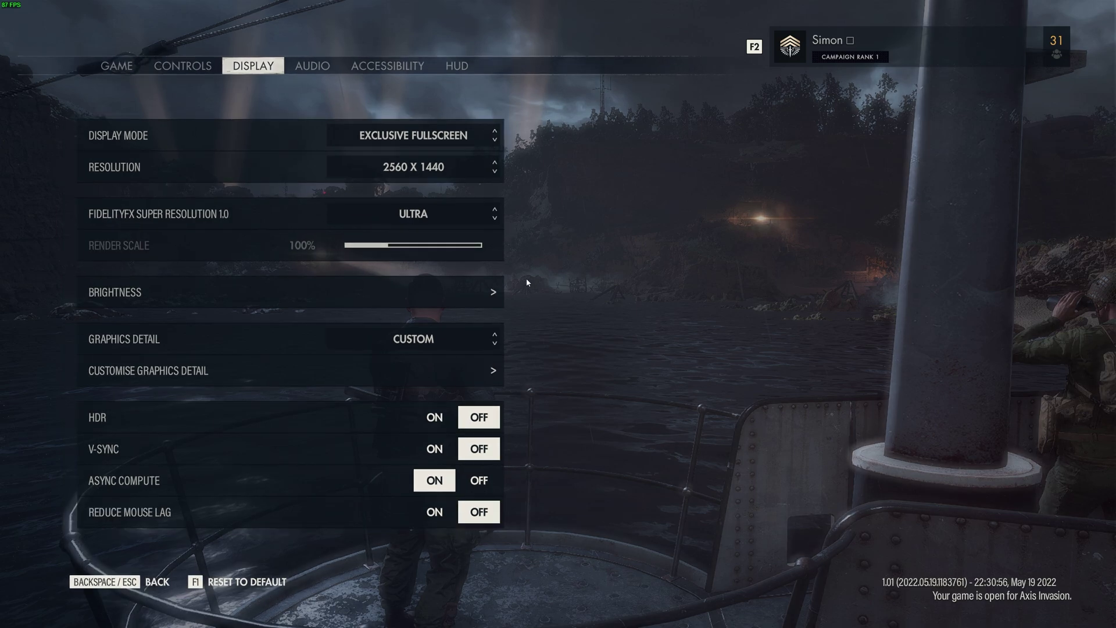
{"action": "key", "text": "Escape"}
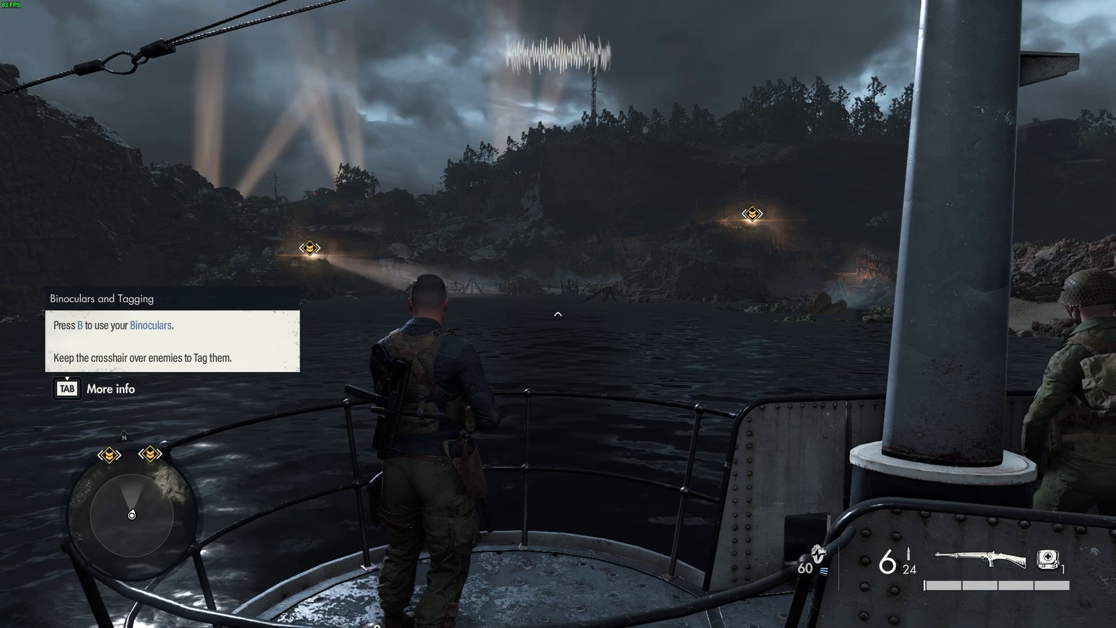
- Try FidelityFX Super Resolution 1.0 at Performance in the display options and return to the mission to compare it
{"action": "key", "text": "Escape"}
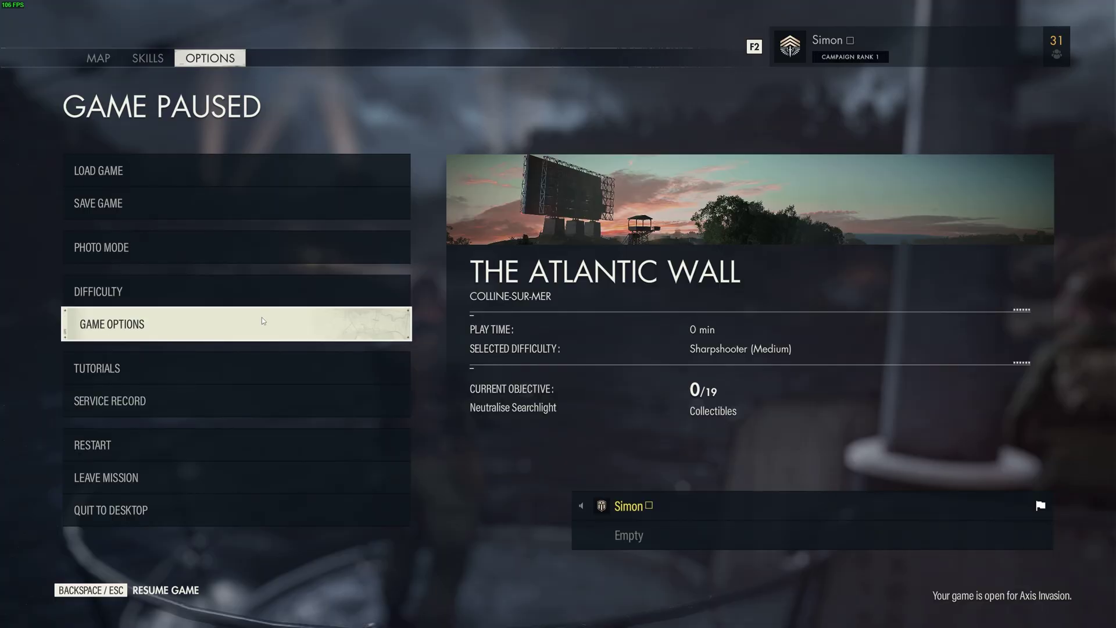
{"action": "left_click", "coordinate": [261, 316]}
{"action": "left_click", "coordinate": [395, 218]}
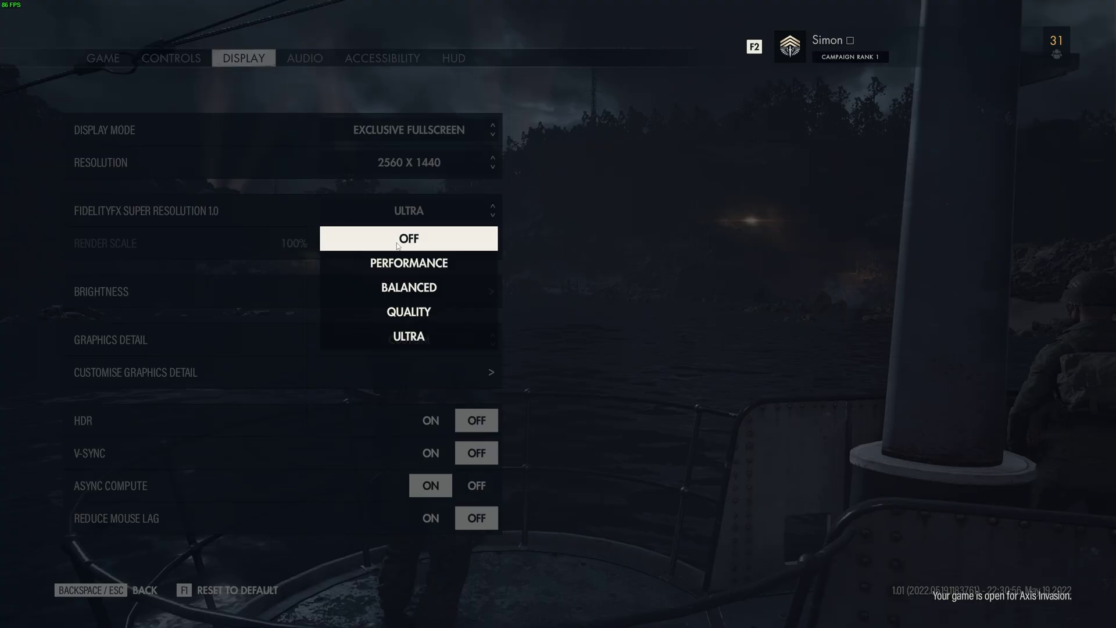
{"action": "left_click", "coordinate": [407, 265]}
{"action": "key", "text": "Escape"}
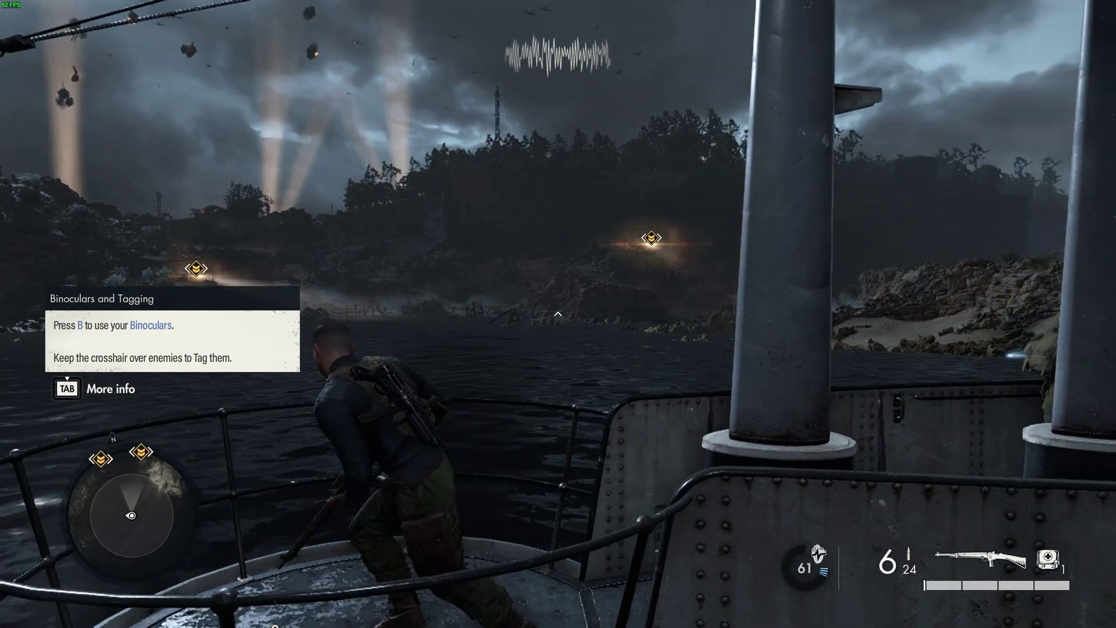
- Set FidelityFX Super Resolution 1.0 back to Off in the display options and resume the mission
{"action": "key", "text": "Escape"}
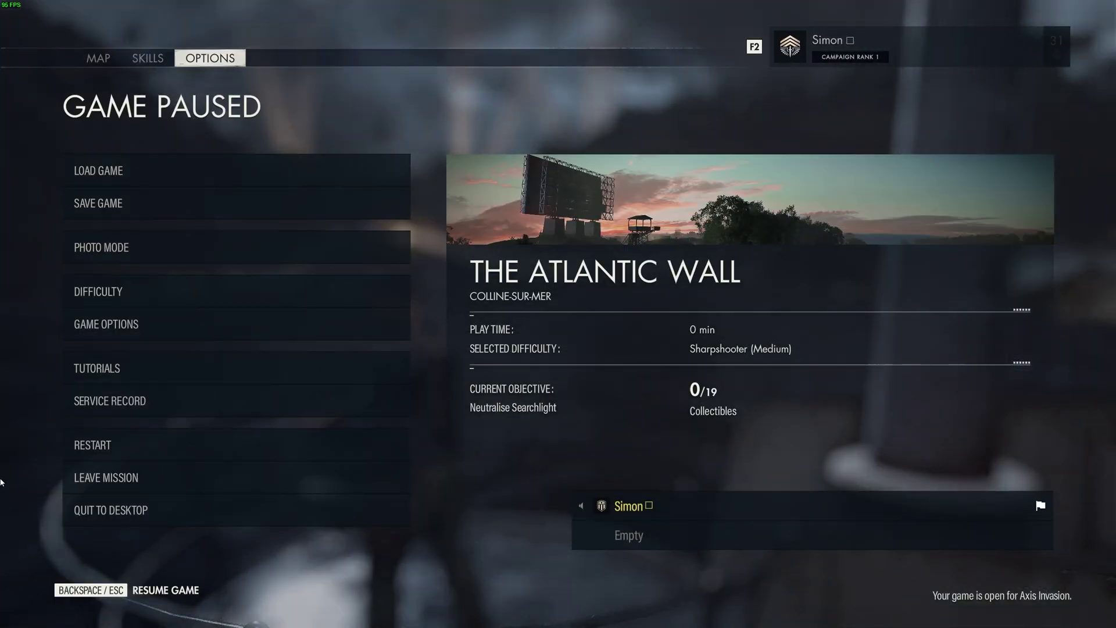
{"action": "left_click", "coordinate": [190, 327]}
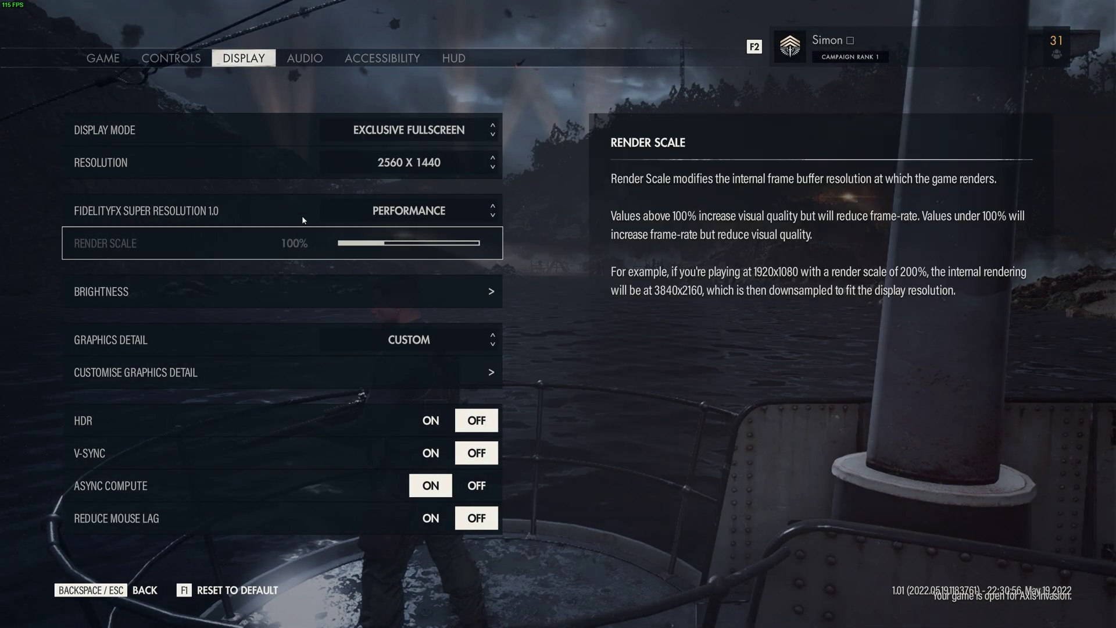
{"action": "left_click", "coordinate": [402, 213]}
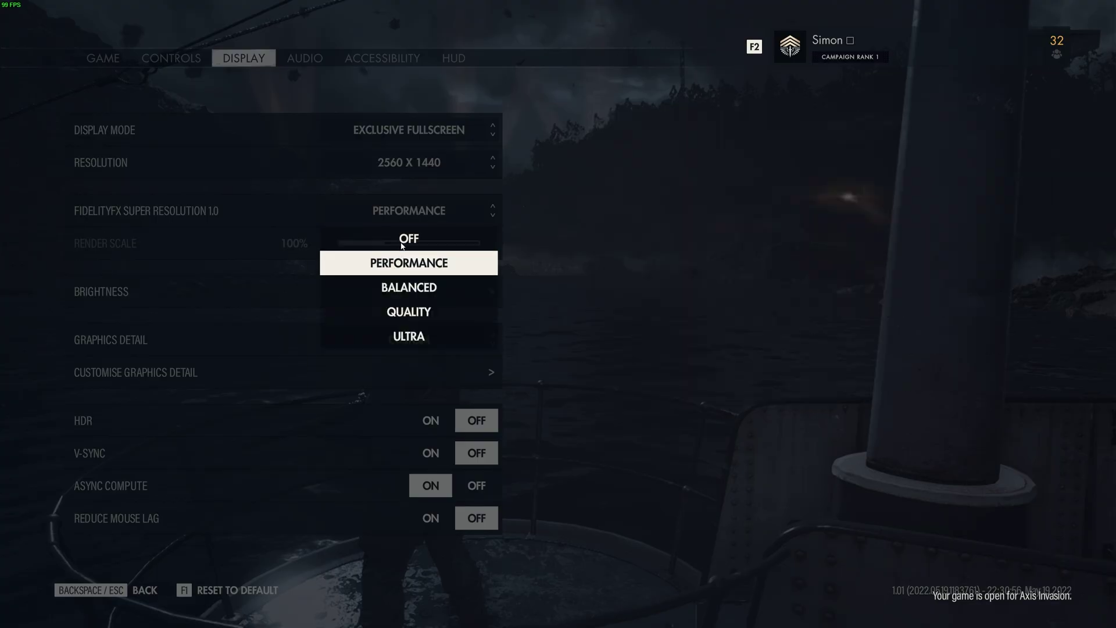
{"action": "left_click", "coordinate": [408, 235]}
{"action": "key", "text": "Escape"}
{"action": "key", "text": "Escape"}
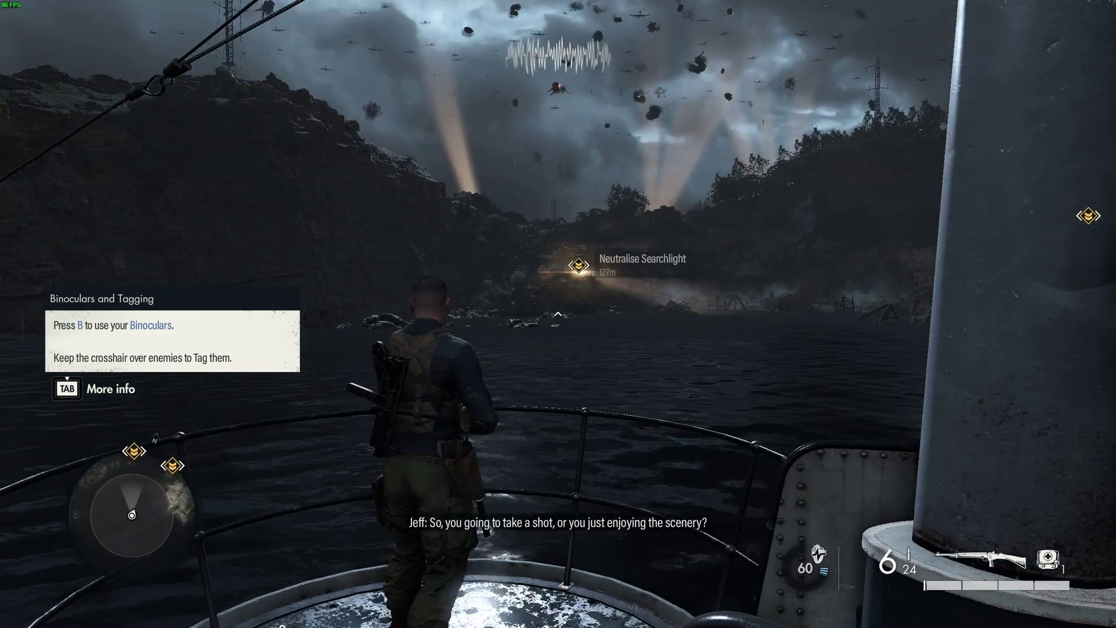
- Aim the rifle briefly toward the nearer searchlight and move the character on deck to check performance without FidelityFX
{"action": "right_click", "coordinate": [558, 313]}
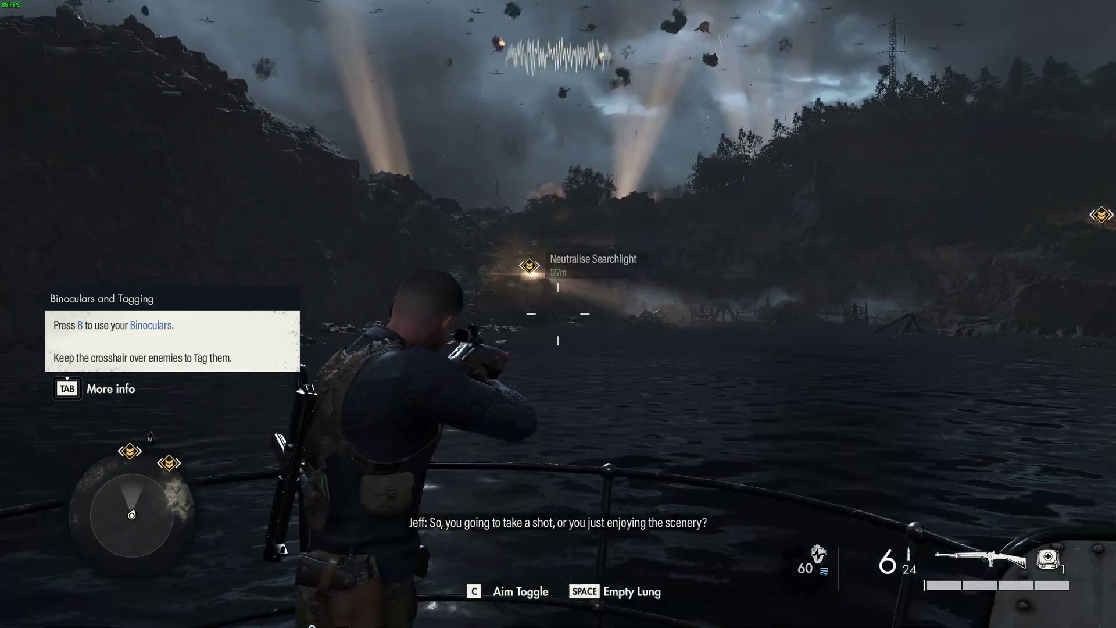
{"action": "right_click", "coordinate": [558, 314]}
{"action": "key", "text": "s"}
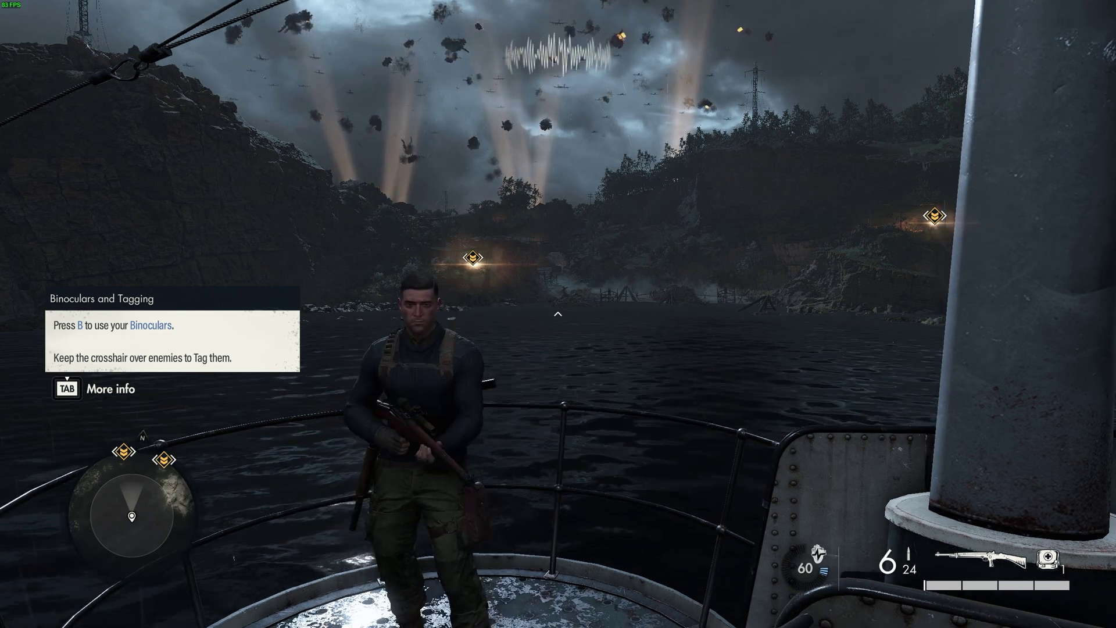